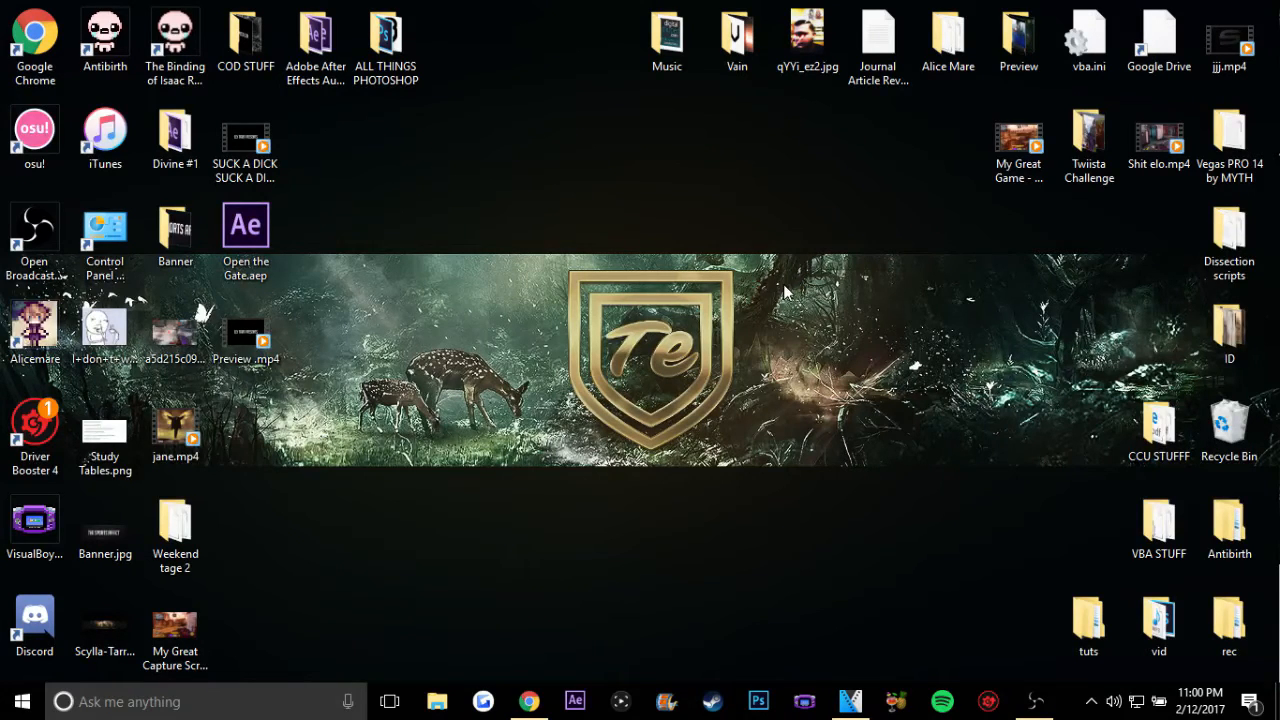
- Switch to VEGAS Pro and preview the timeline clip with its Black and White, Vignette and Color Curves effects disabled
left_click(848, 700)
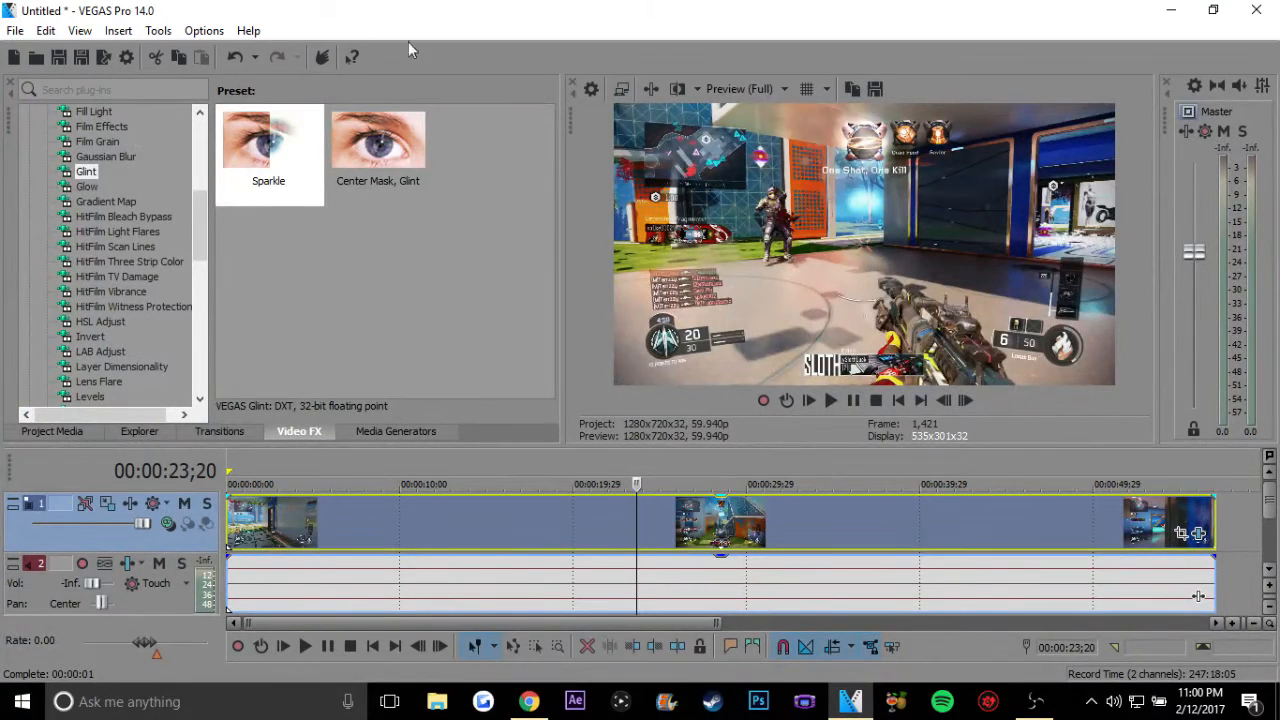
left_click_drag(198, 239, 182, 213)
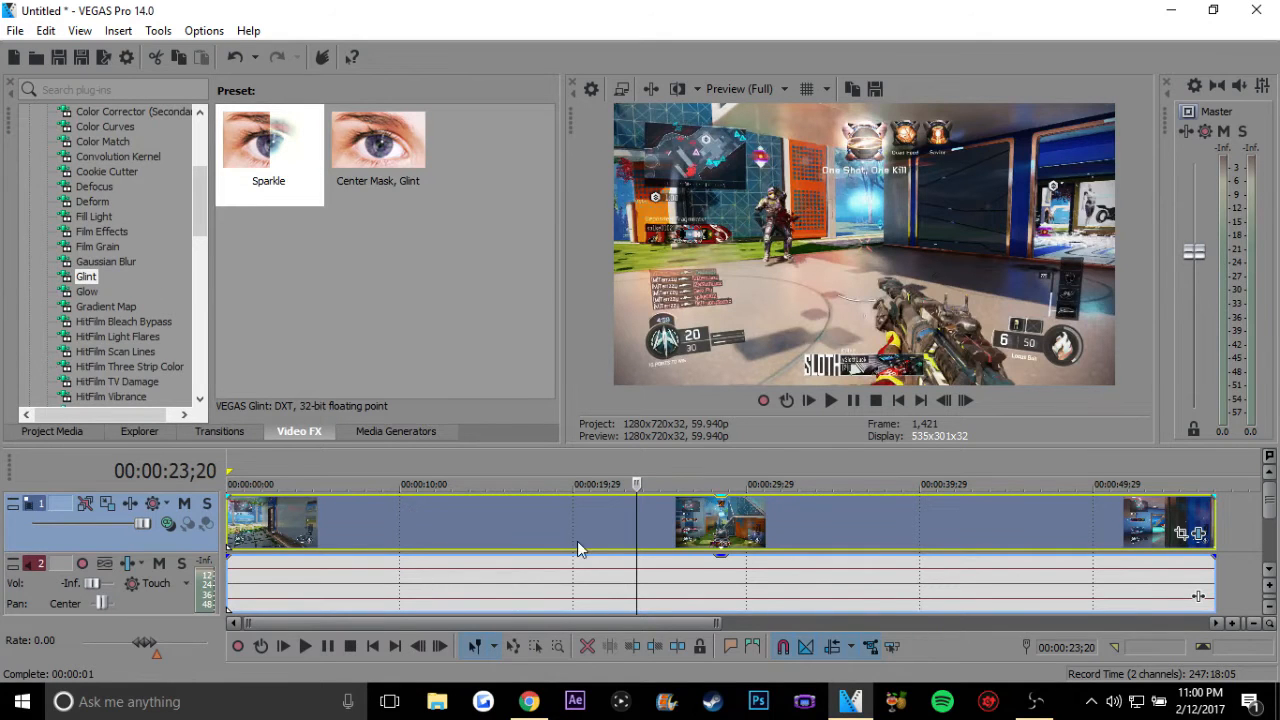
left_click(1198, 533)
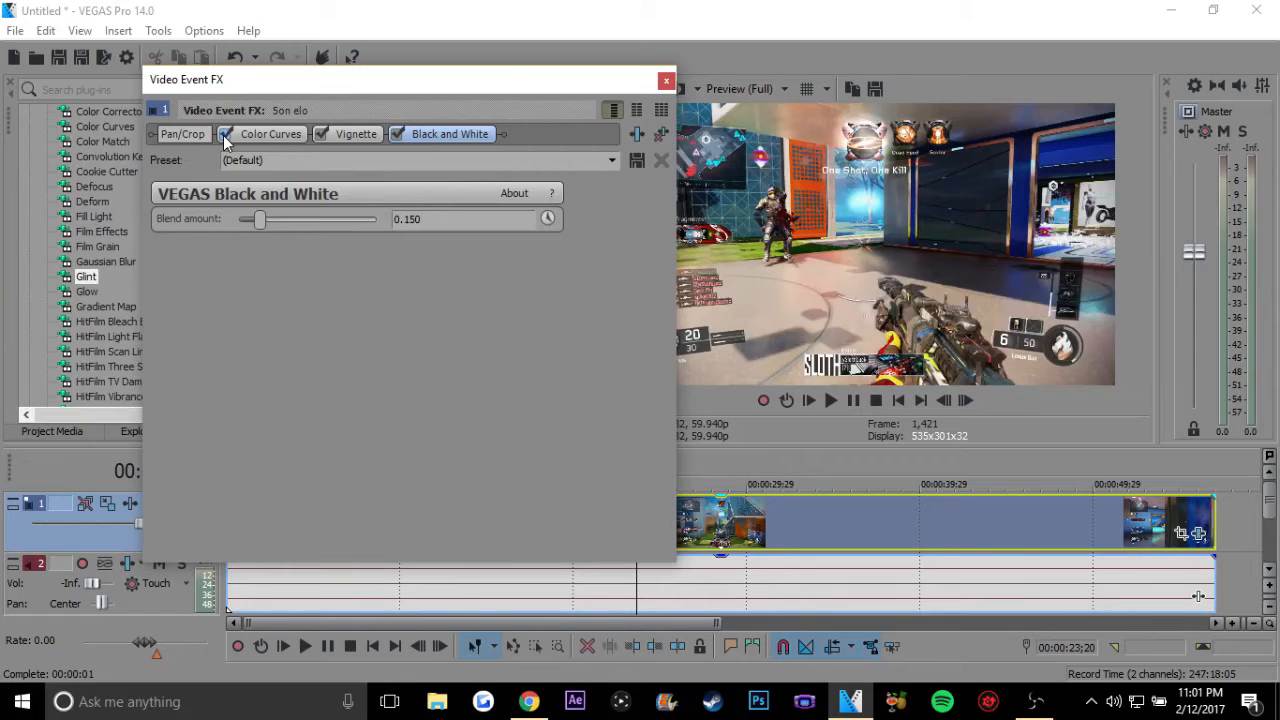
left_click(398, 135)
left_click(322, 134)
left_click(227, 134)
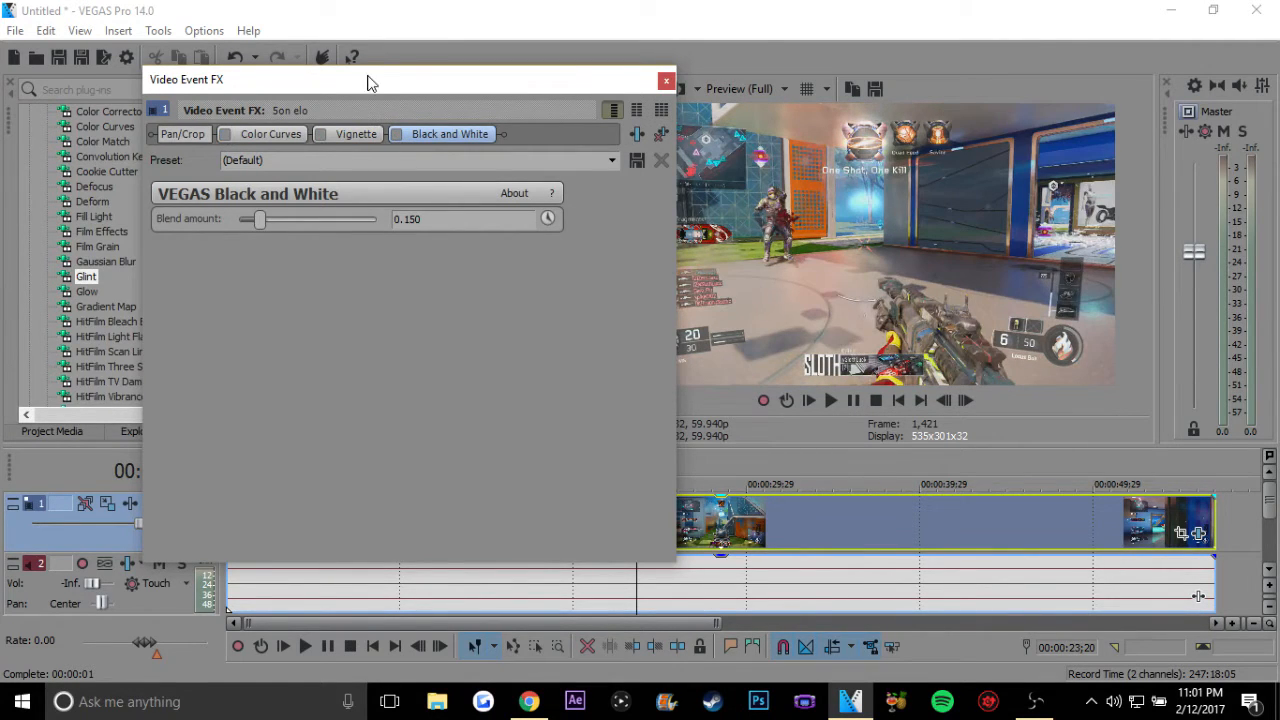
- Move the effects window clear of the preview and re-enable Color Curves, Vignette and Black and White on the clip
left_click_drag(367, 82, 254, 58)
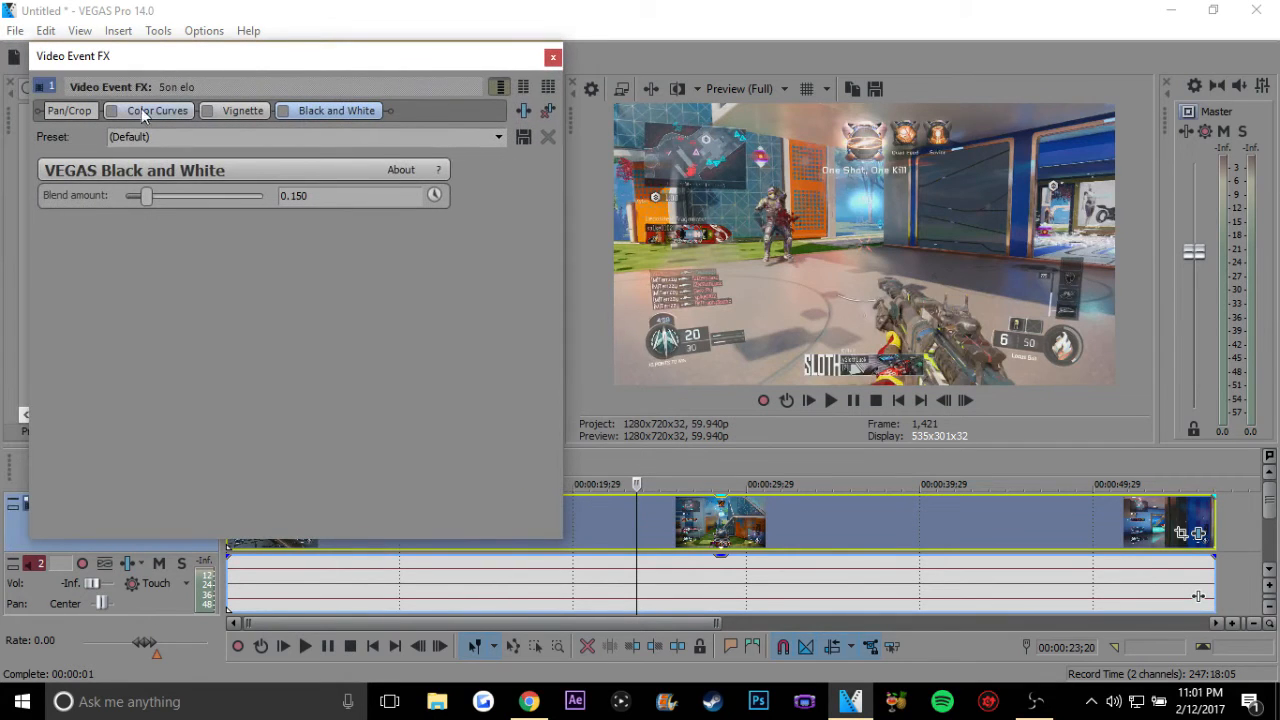
left_click(112, 110)
left_click(207, 111)
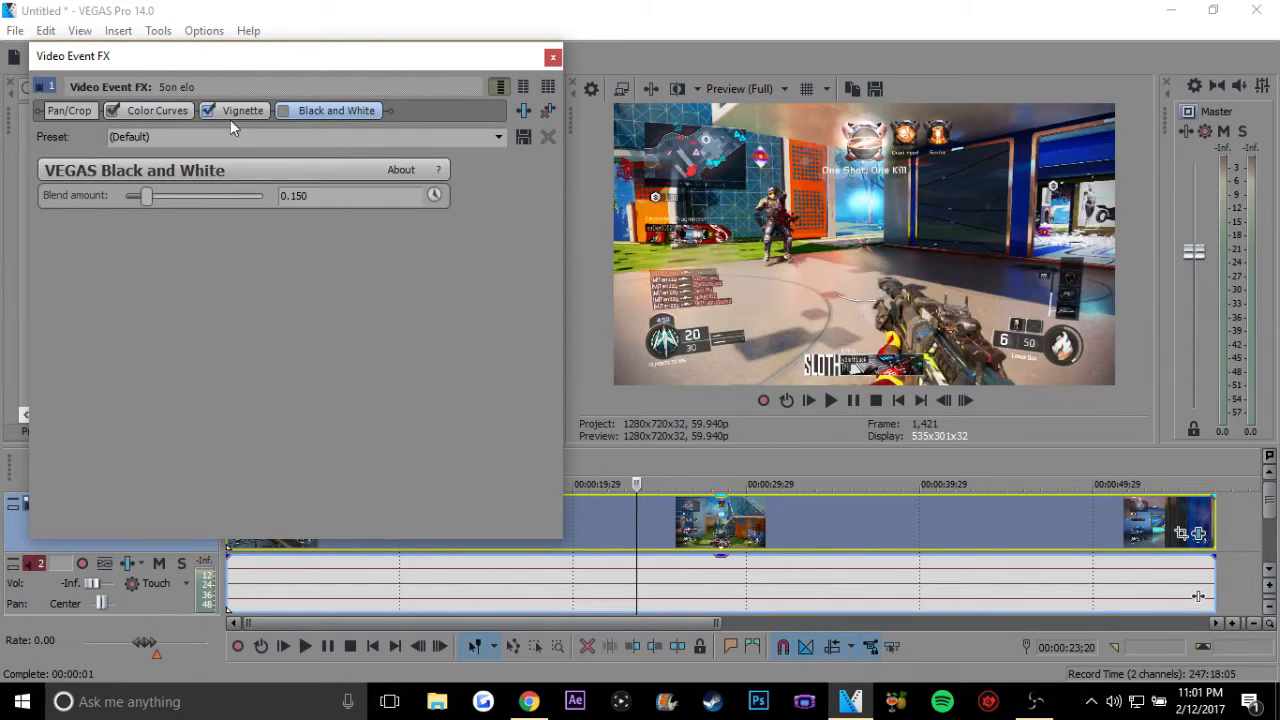
left_click(285, 112)
- Switch to Chrome, briefly play the opening of the #Jas5K Response video on YouTube, and look over its details
left_click(532, 712)
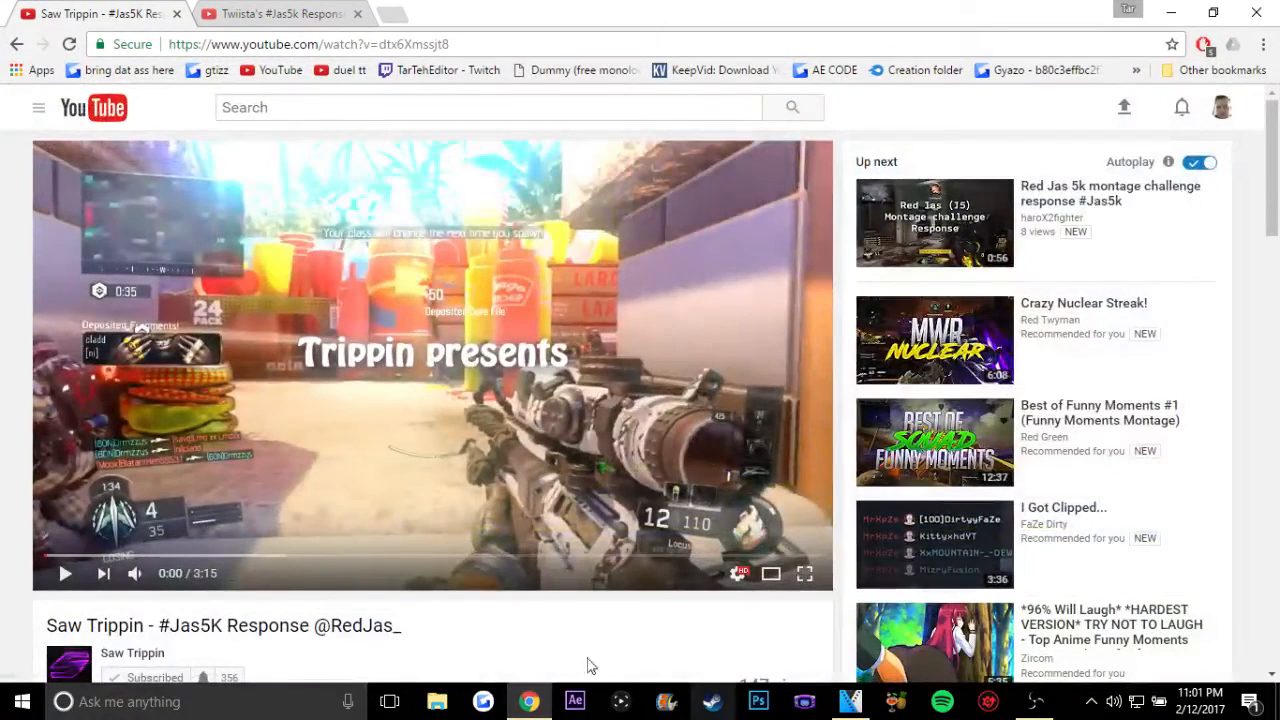
left_click(378, 341)
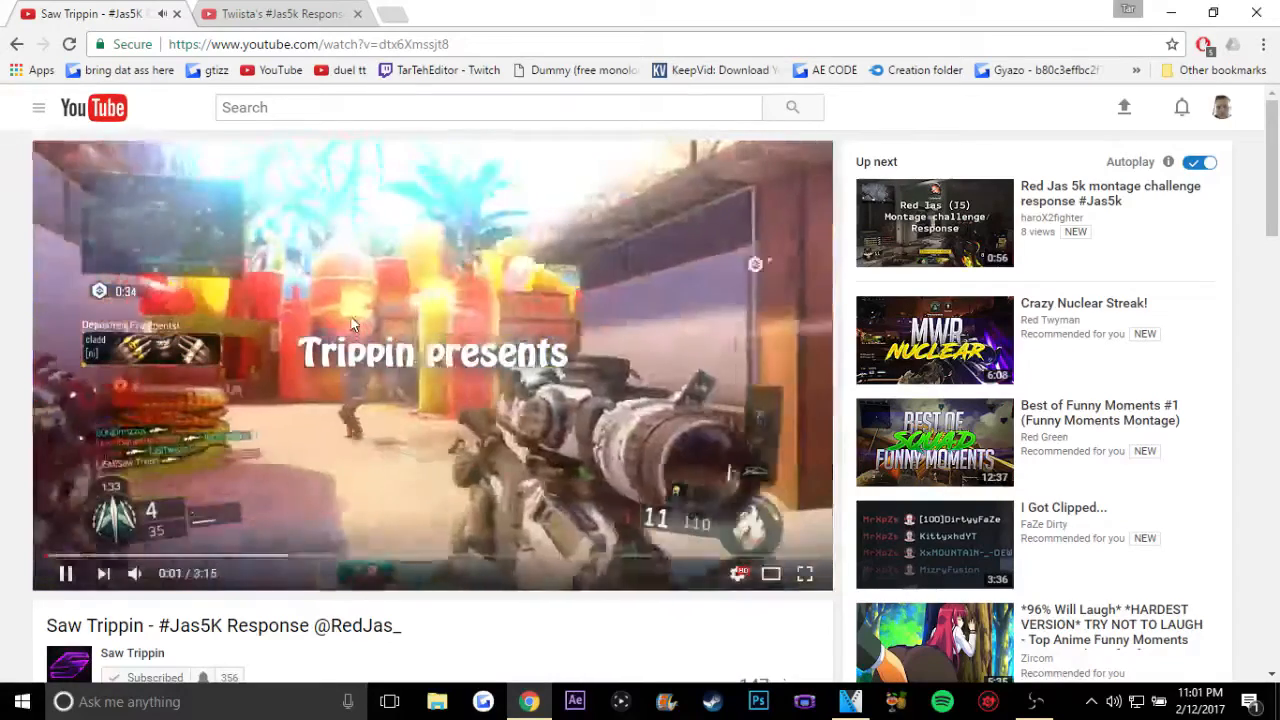
left_click(380, 338)
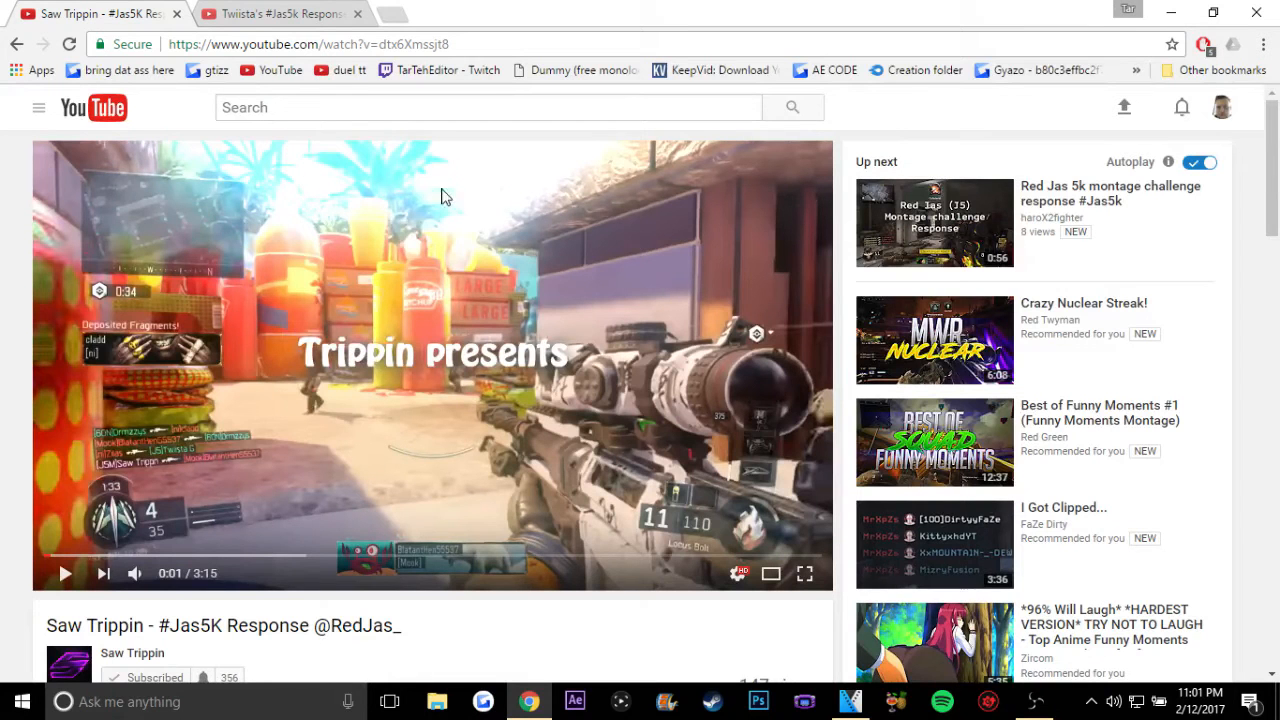
scroll(1272, 225, "down", 3)
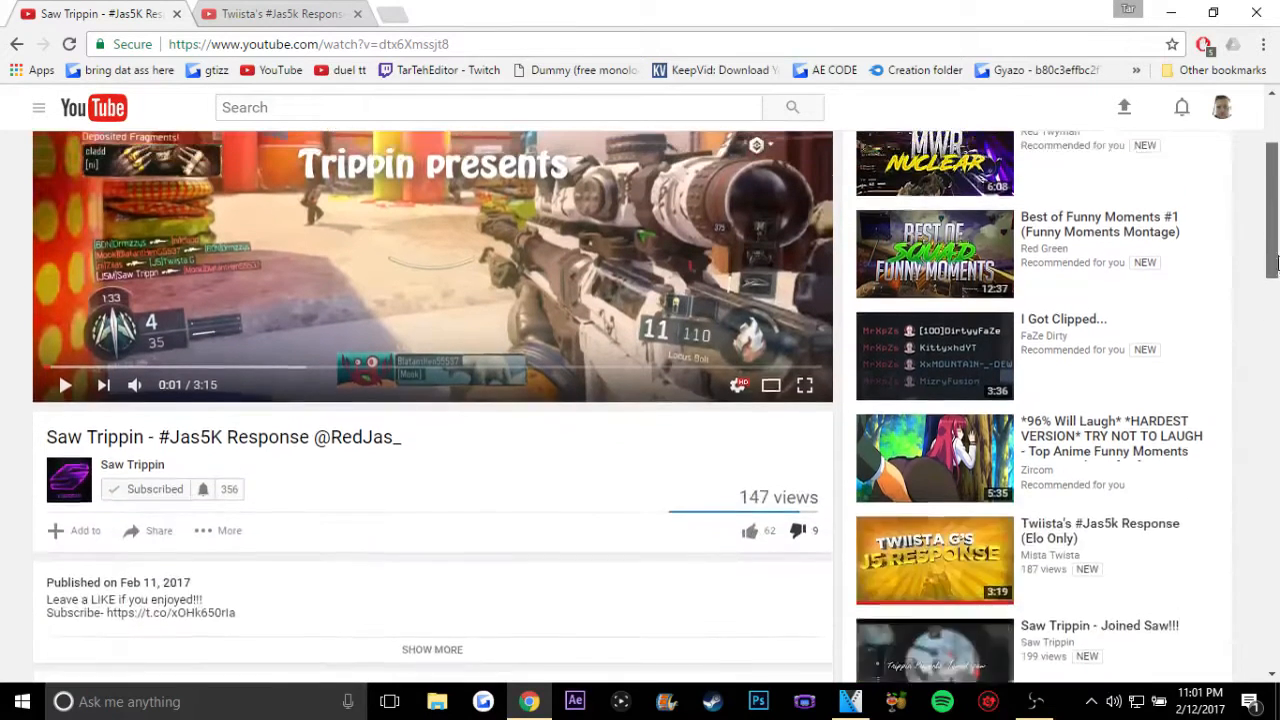
scroll(1272, 225, "up", 3)
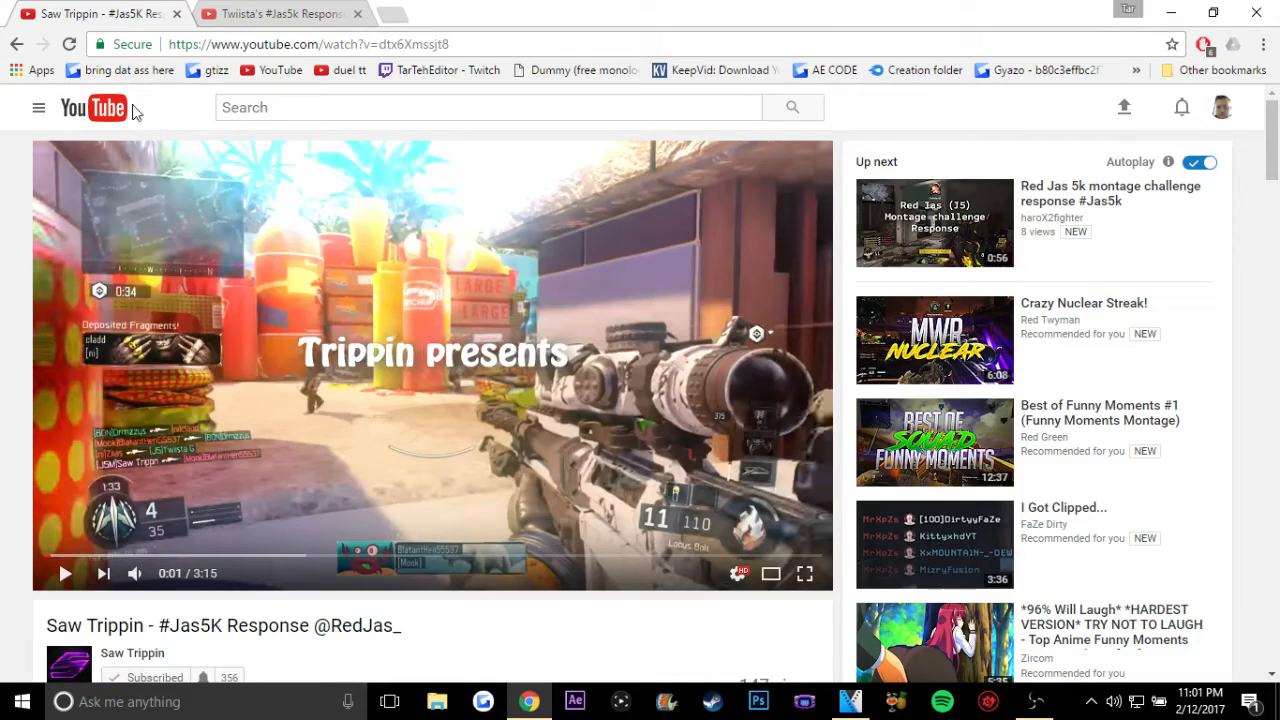
- Bring up the #Jas5k Response (Elo Only) video, and close both YouTube tabs to return to VEGAS Pro
left_click(252, 10)
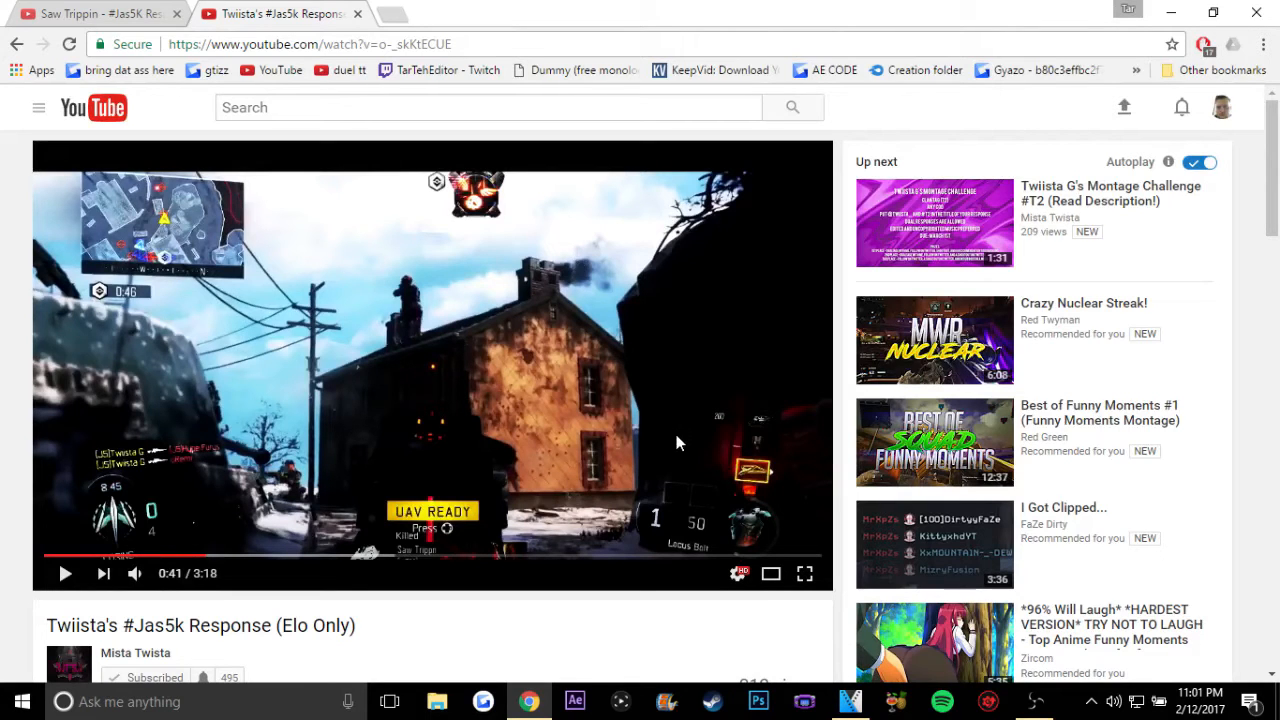
left_click(176, 14)
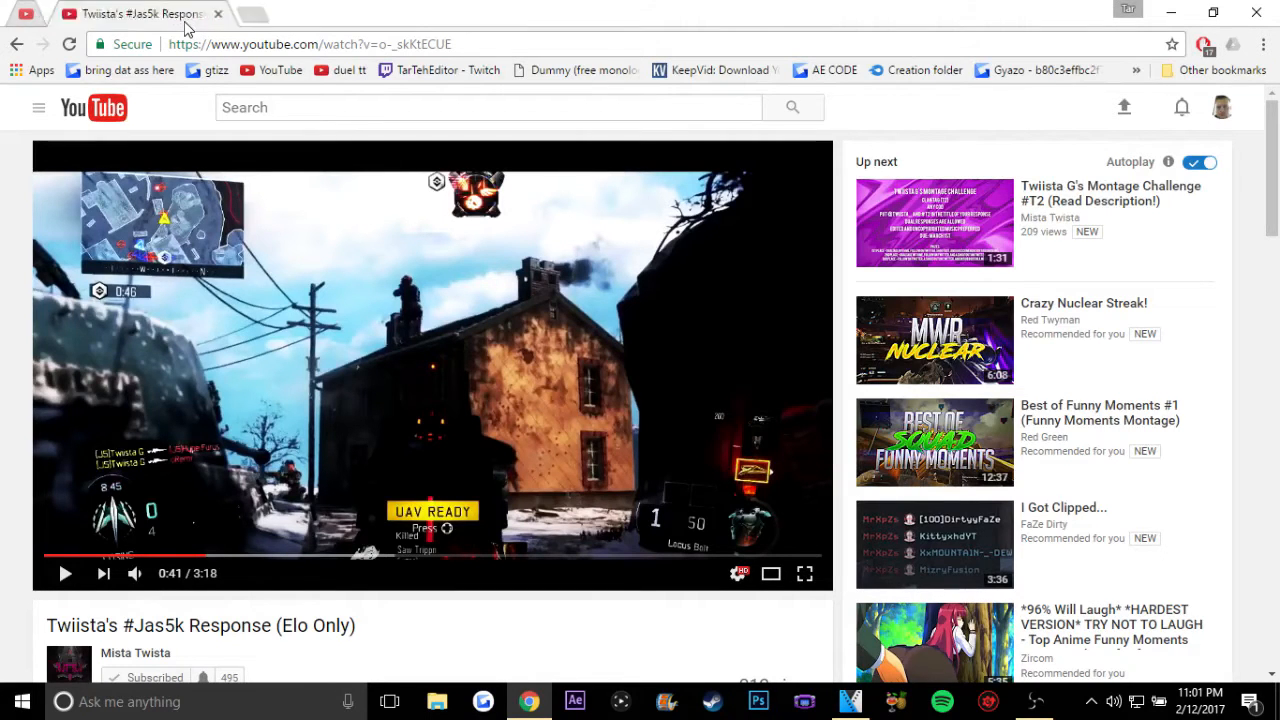
left_click(177, 14)
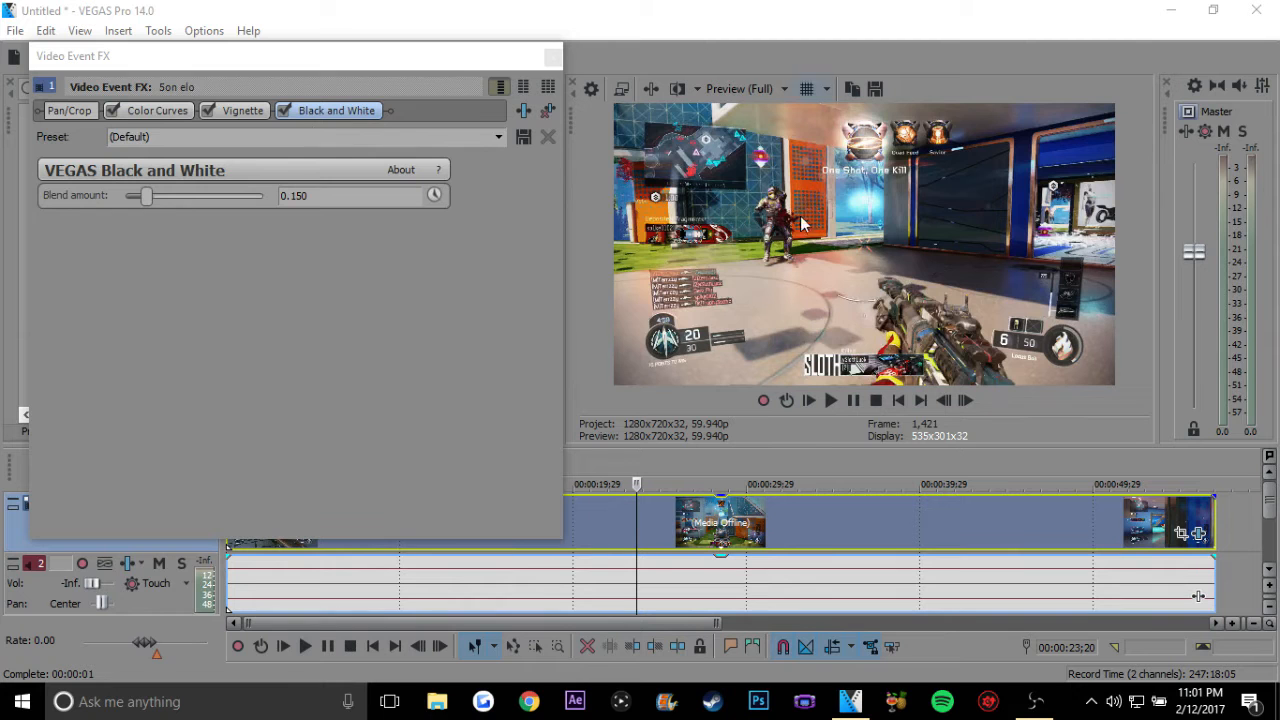
- Close the effects window and play the color-corrected clip from about 00:00:21;08 to review its look
left_click(553, 57)
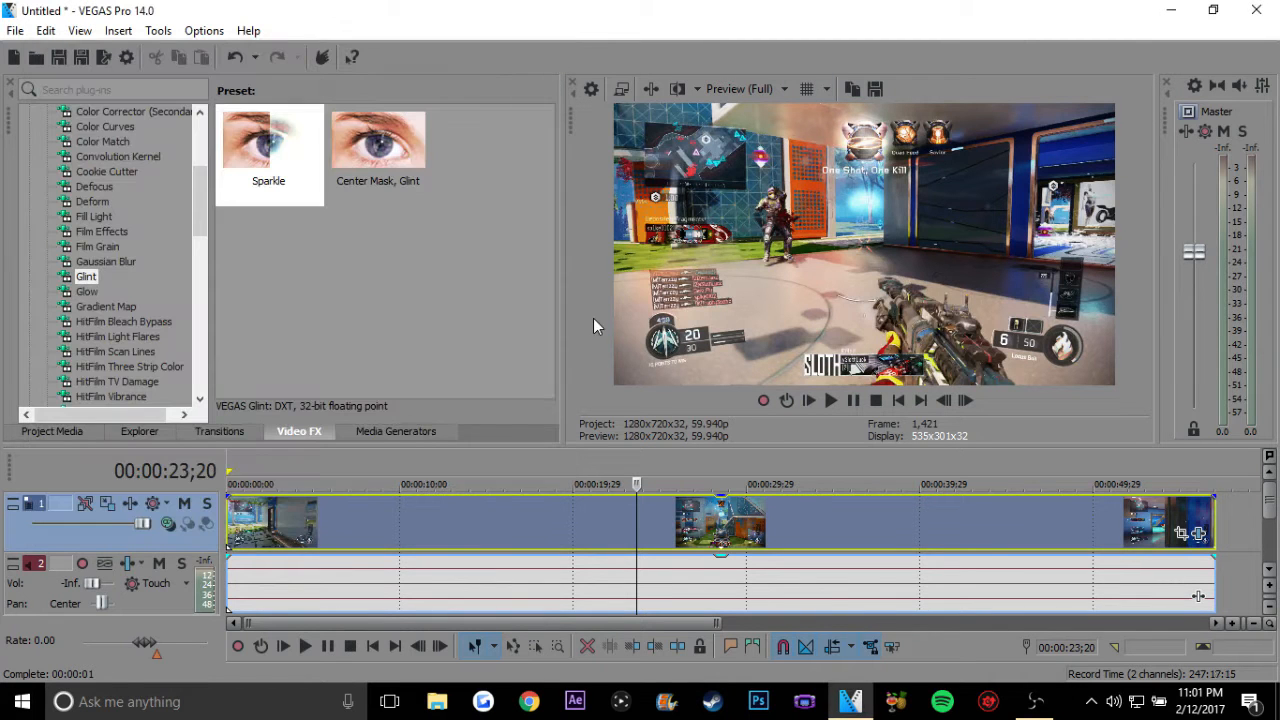
left_click(595, 520)
key("space")
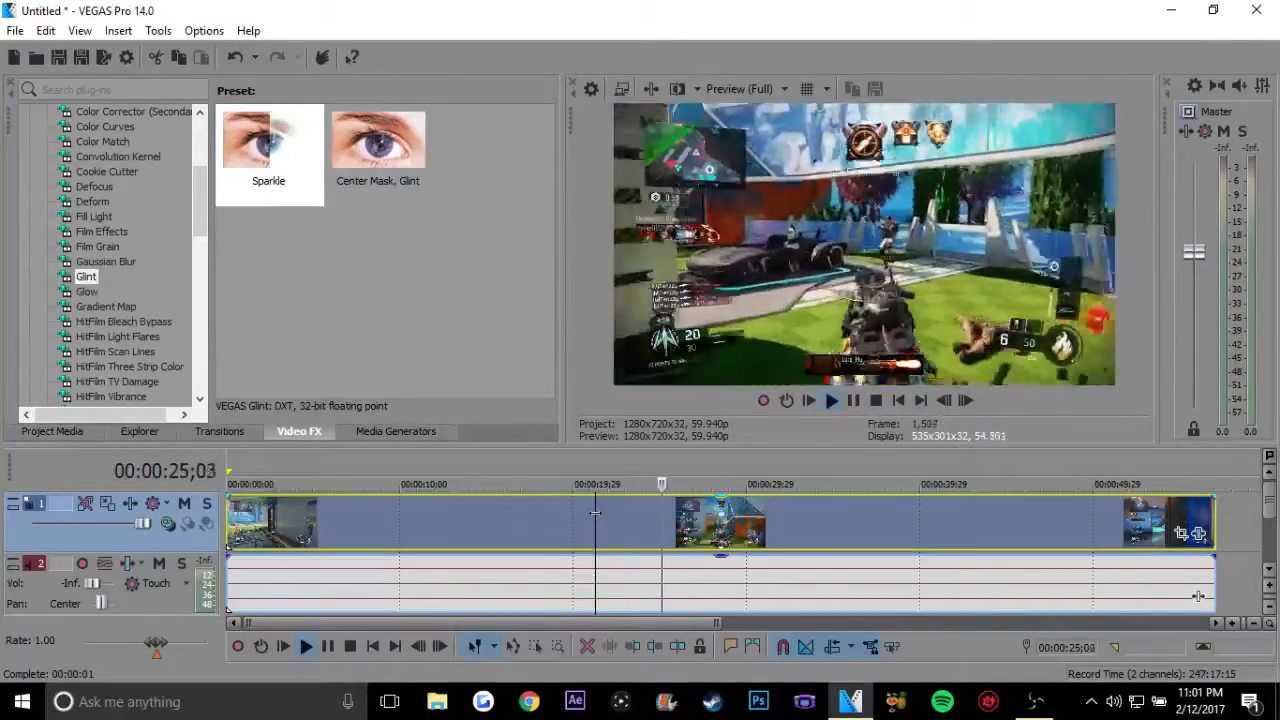
key("space")
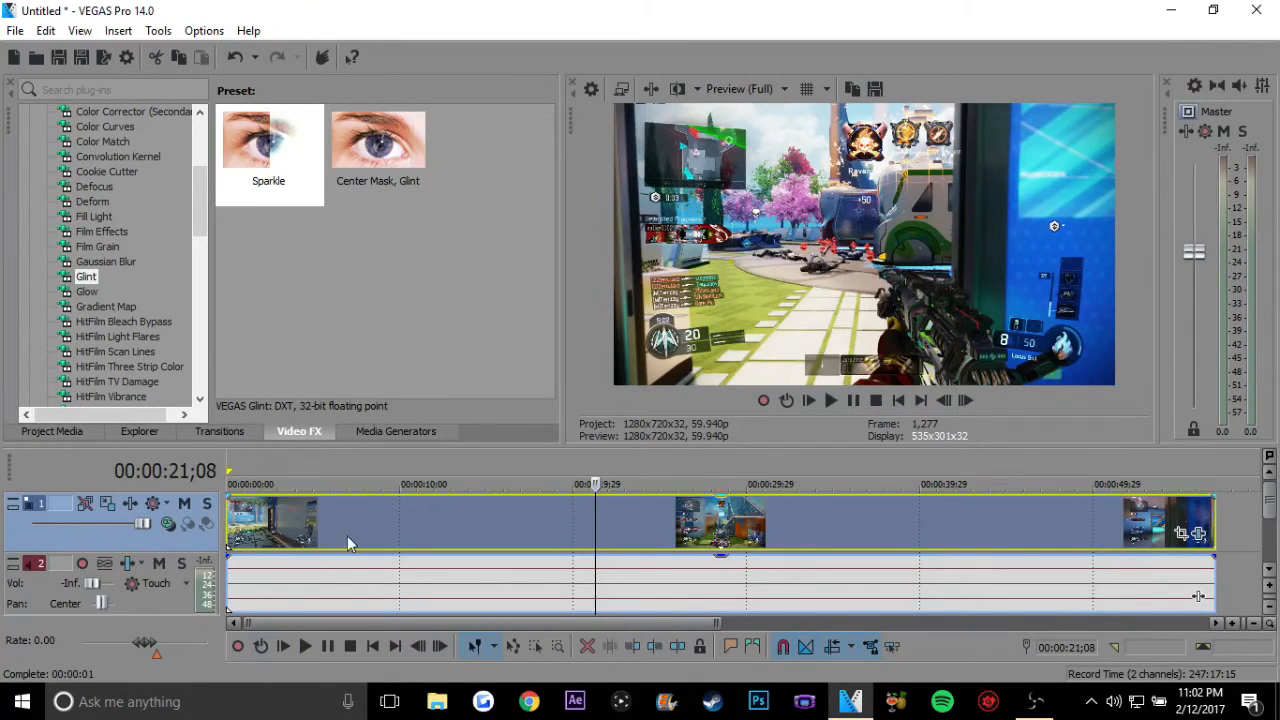
- Remove the Black and White, Vignette and Color Curves effects from the clip and close its effects window
left_click_drag(194, 208, 197, 234)
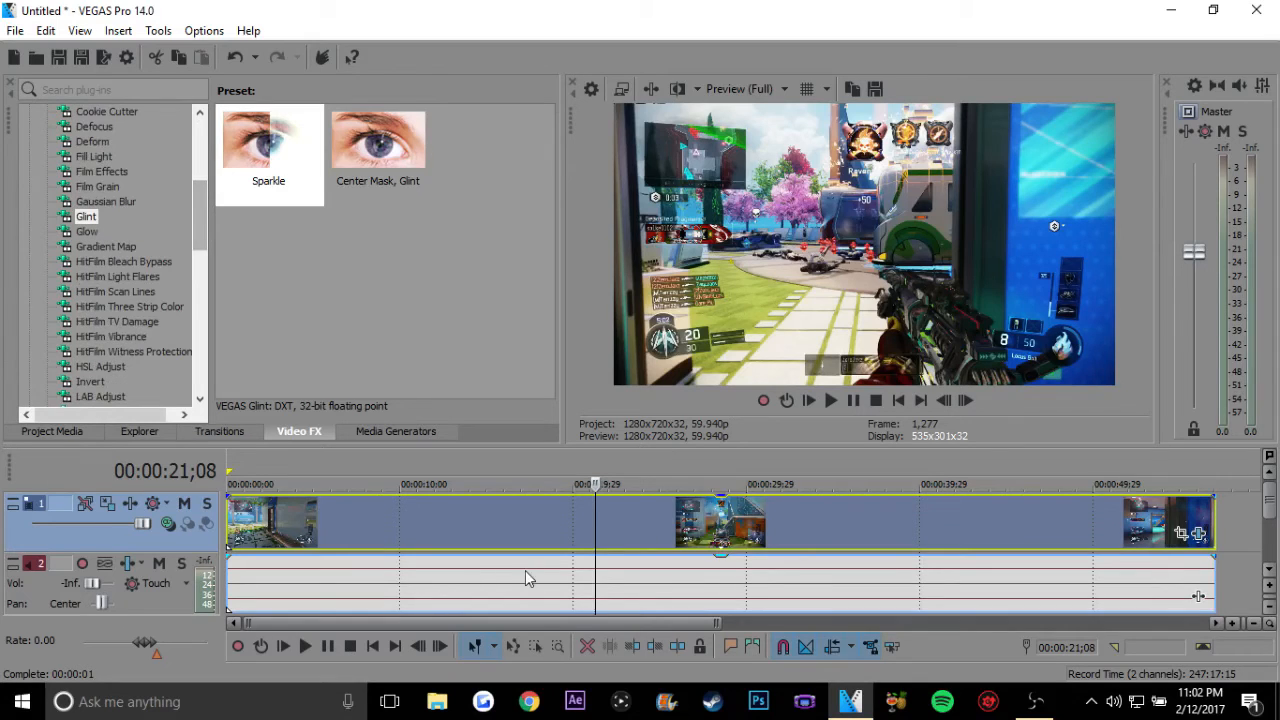
left_click(1197, 535)
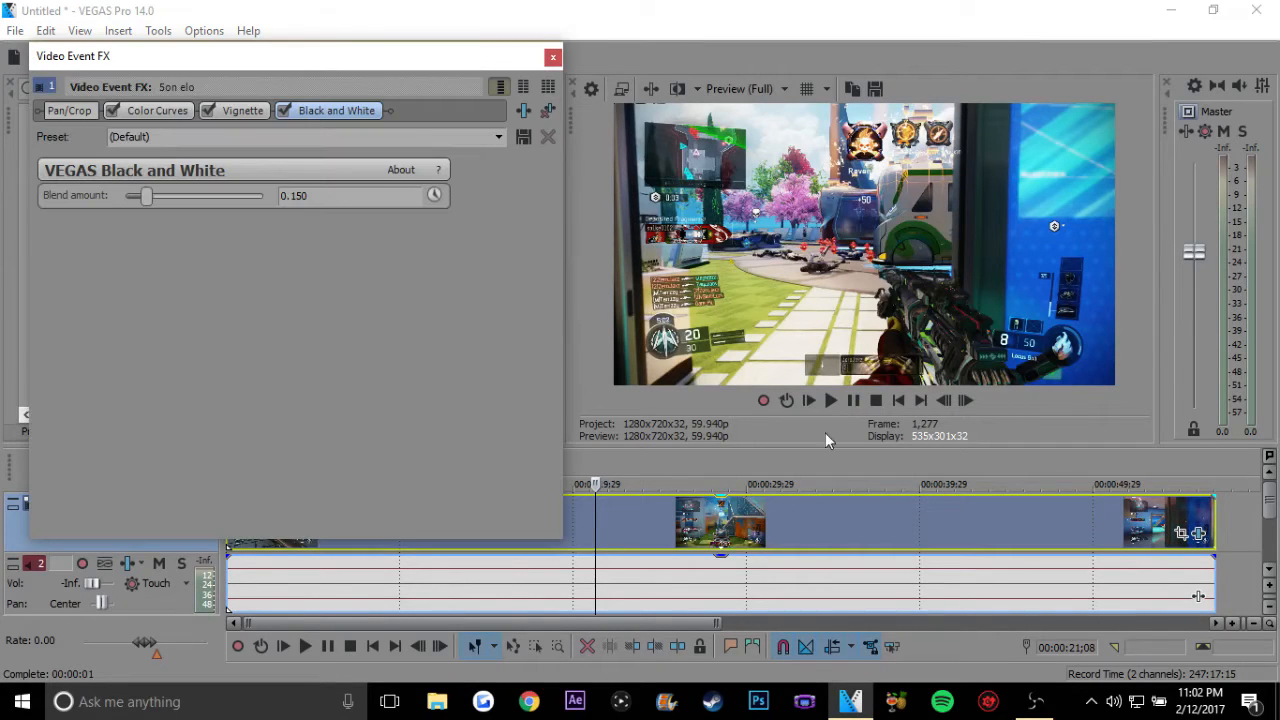
left_click(536, 113)
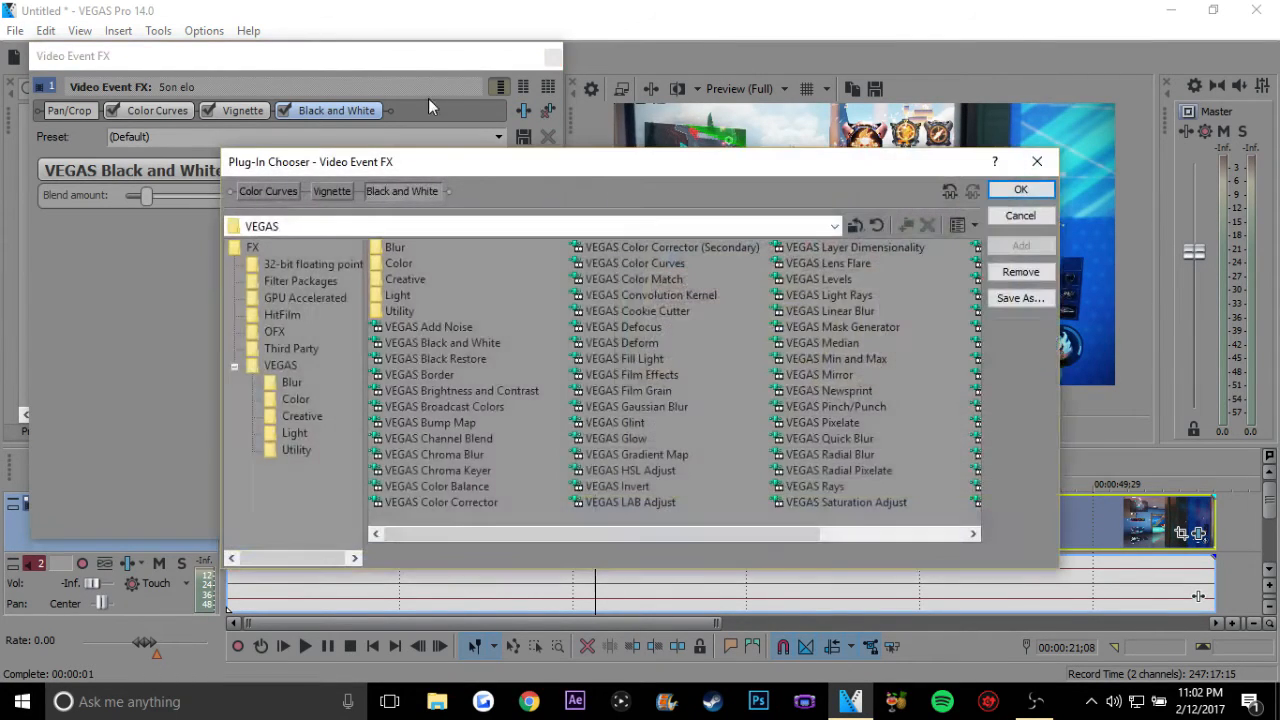
left_click(1021, 216)
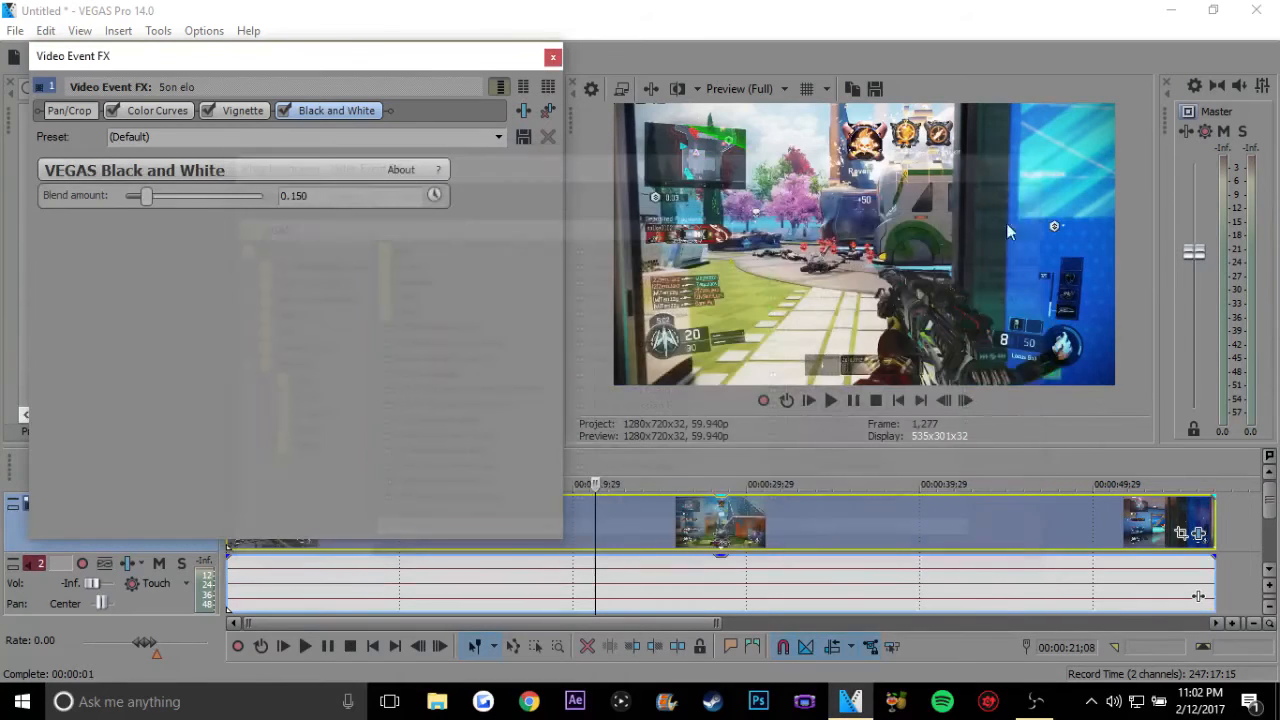
left_click(548, 110)
left_click(549, 111)
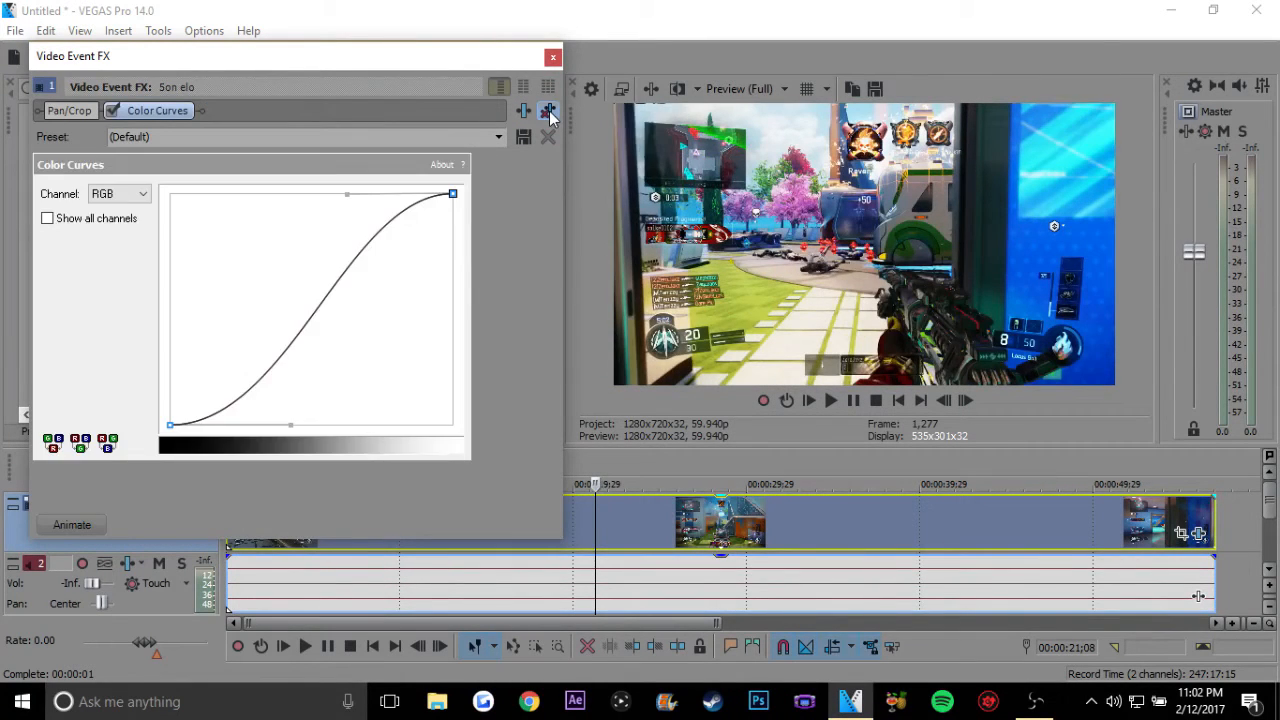
left_click(549, 111)
left_click(553, 58)
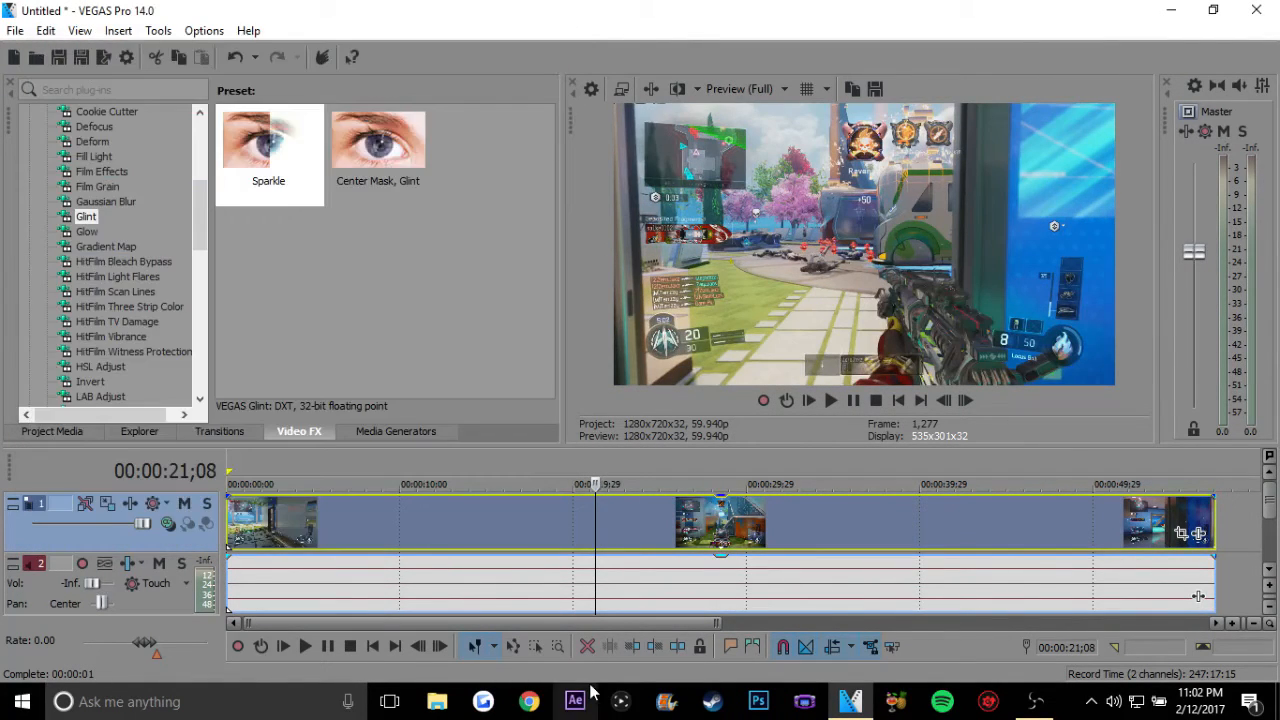
- Position the playhead at 00:00:23;22 on the clip
left_click(717, 538)
key("j")
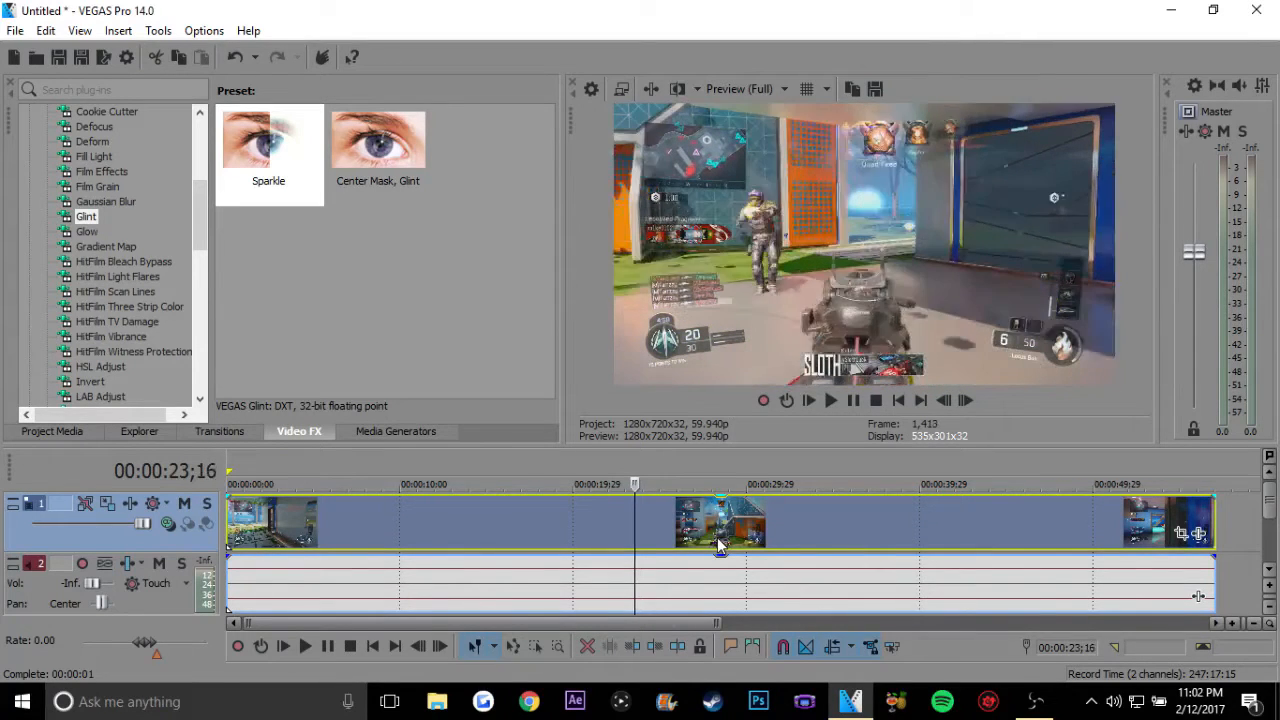
key("l")
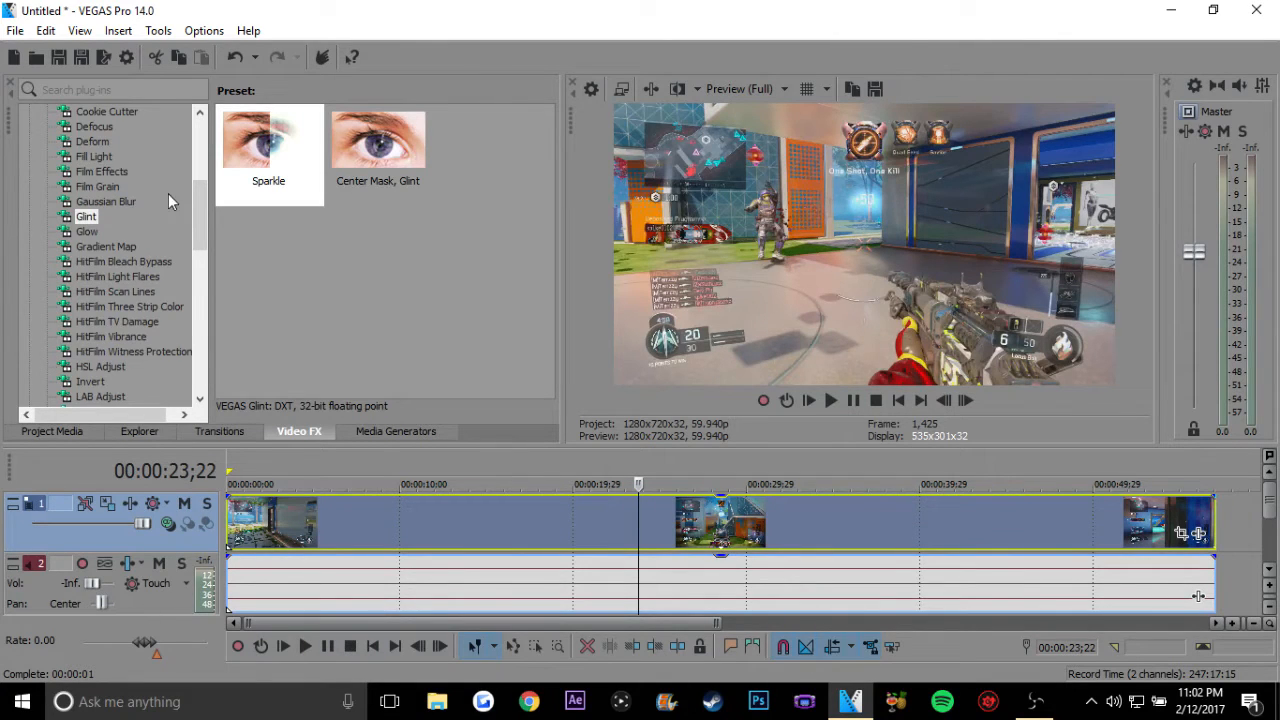
- Search the video effects for "curves" and apply Color Curves to the timeline clip
left_click_drag(204, 207, 190, 105)
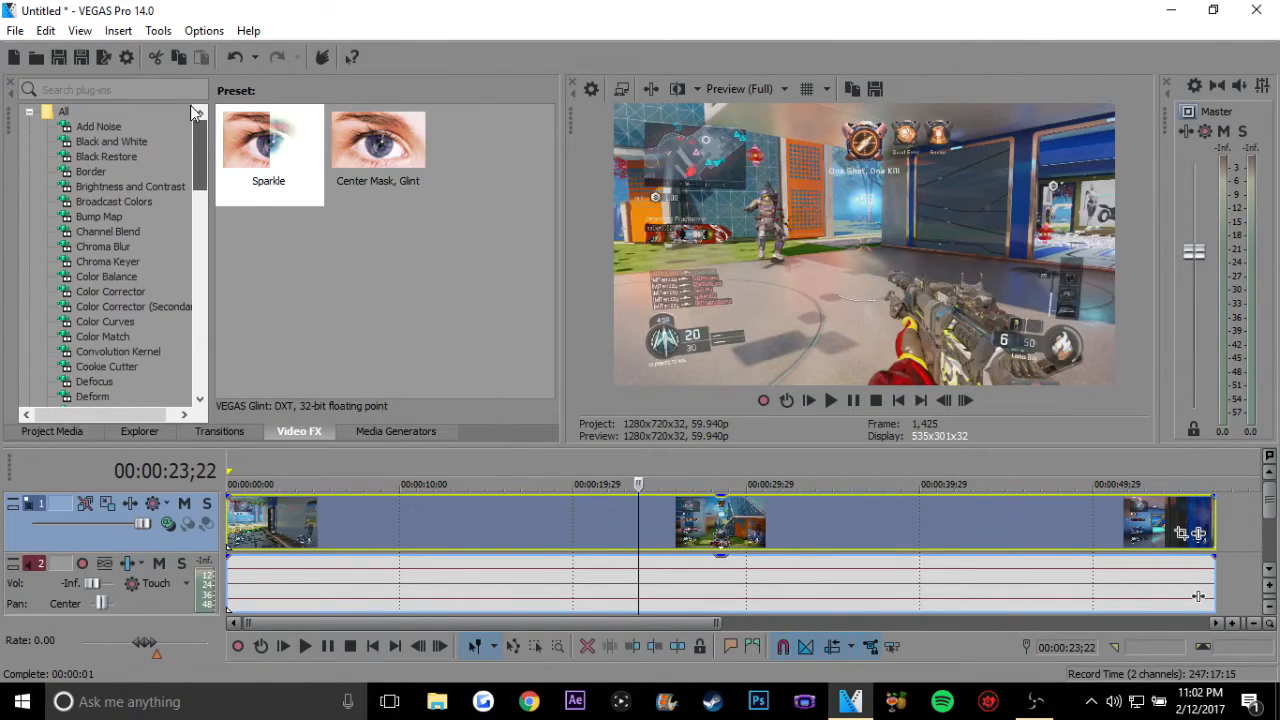
left_click(130, 91)
type("cu")
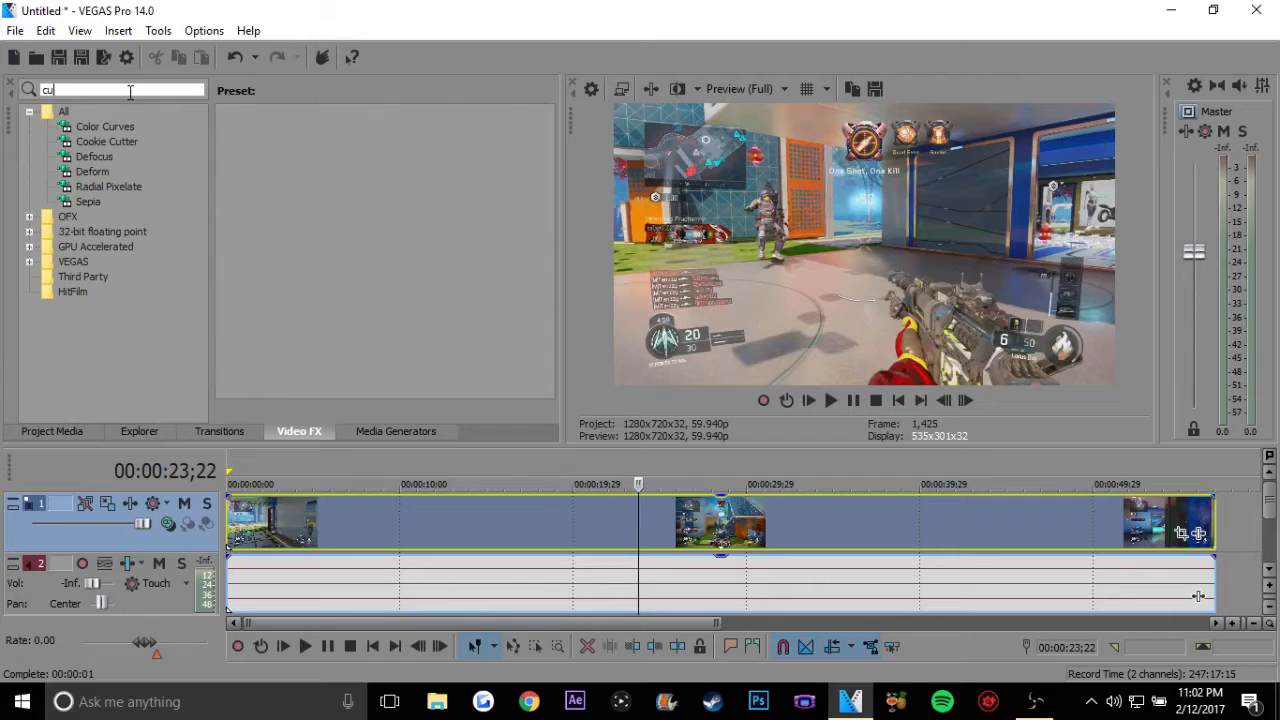
type("v")
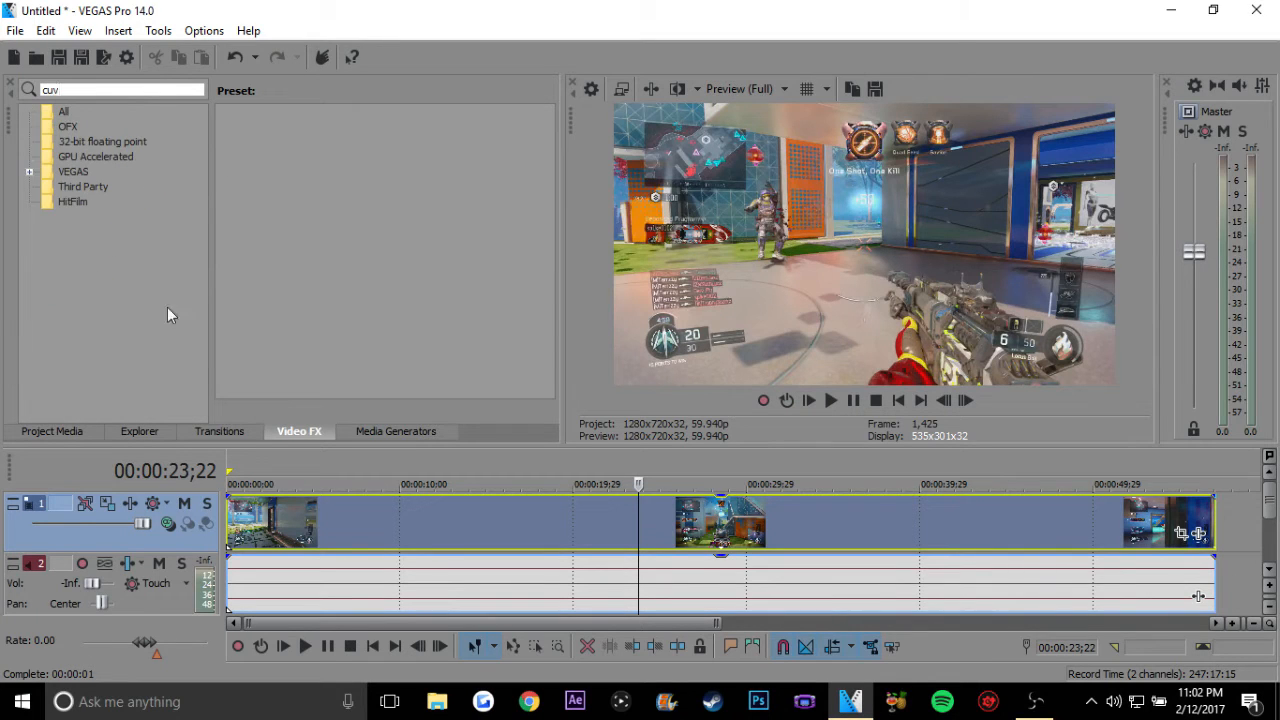
key("BackSpace")
type("rves")
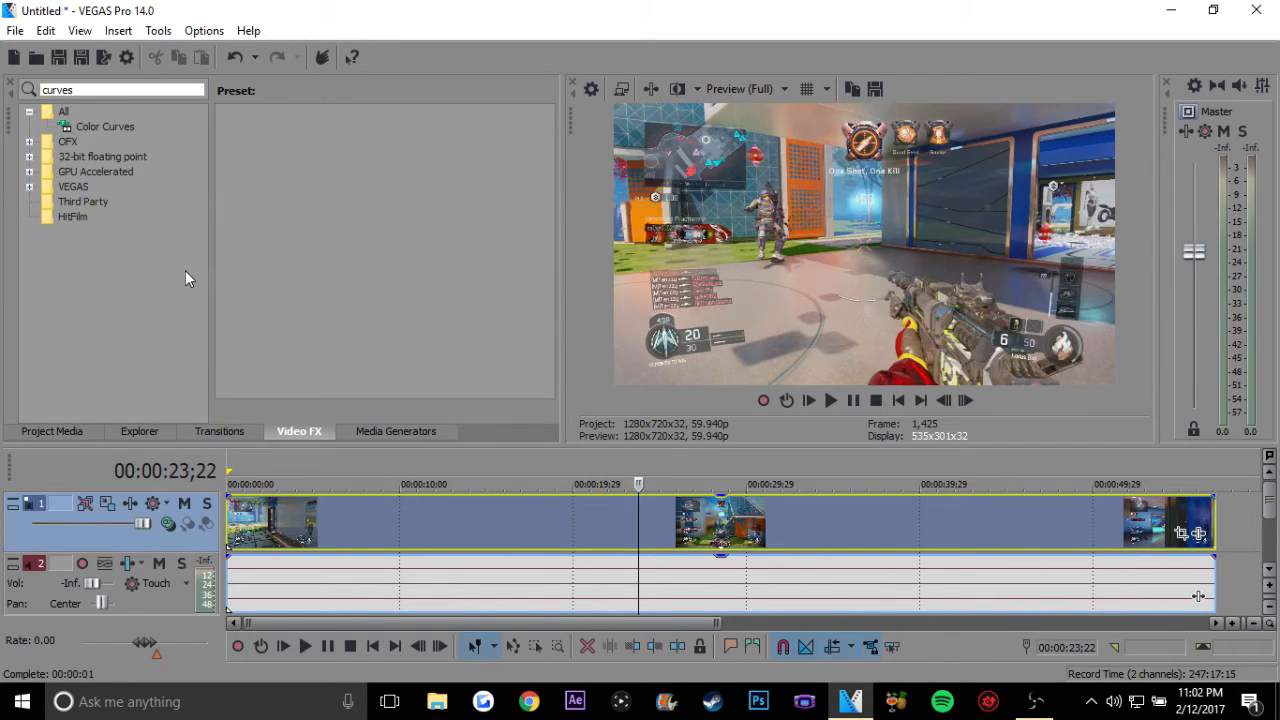
left_click_drag(127, 127, 528, 538)
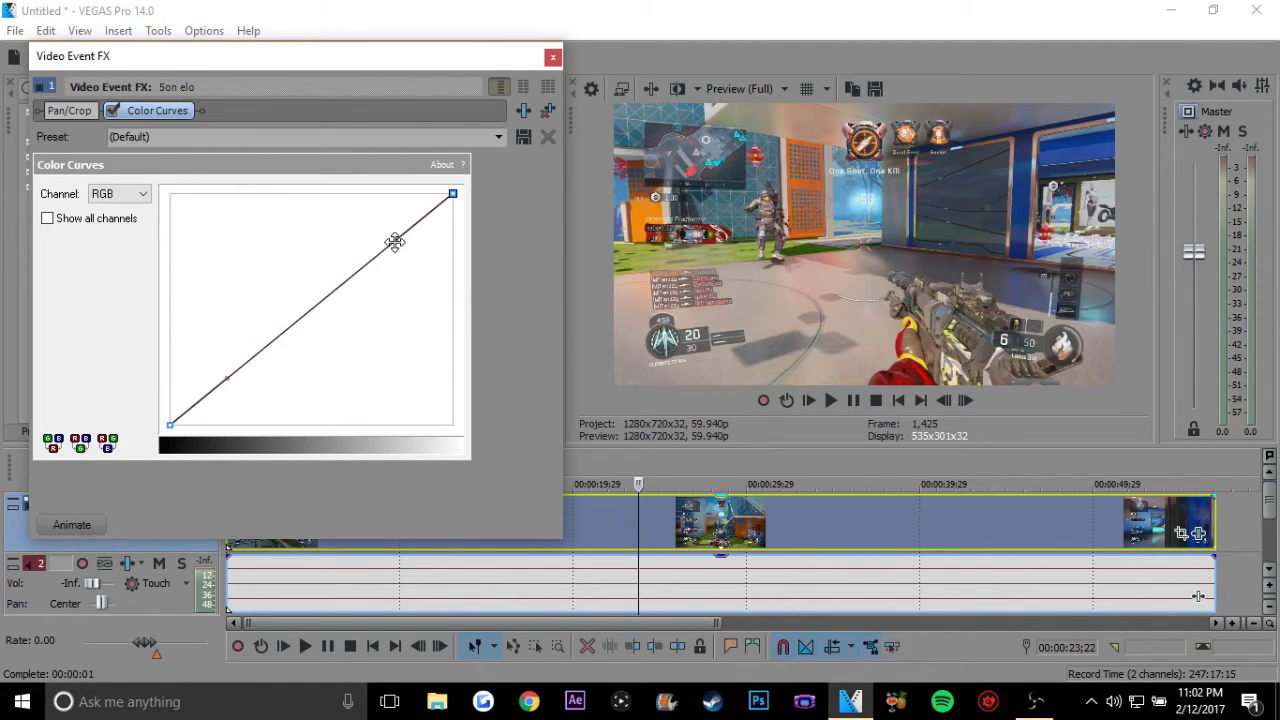
- Bend the RGB curve into a strong S shape using both end handles, and compare the clip with Color Curves off and on
left_click_drag(391, 244, 326, 194)
left_click_drag(231, 382, 294, 425)
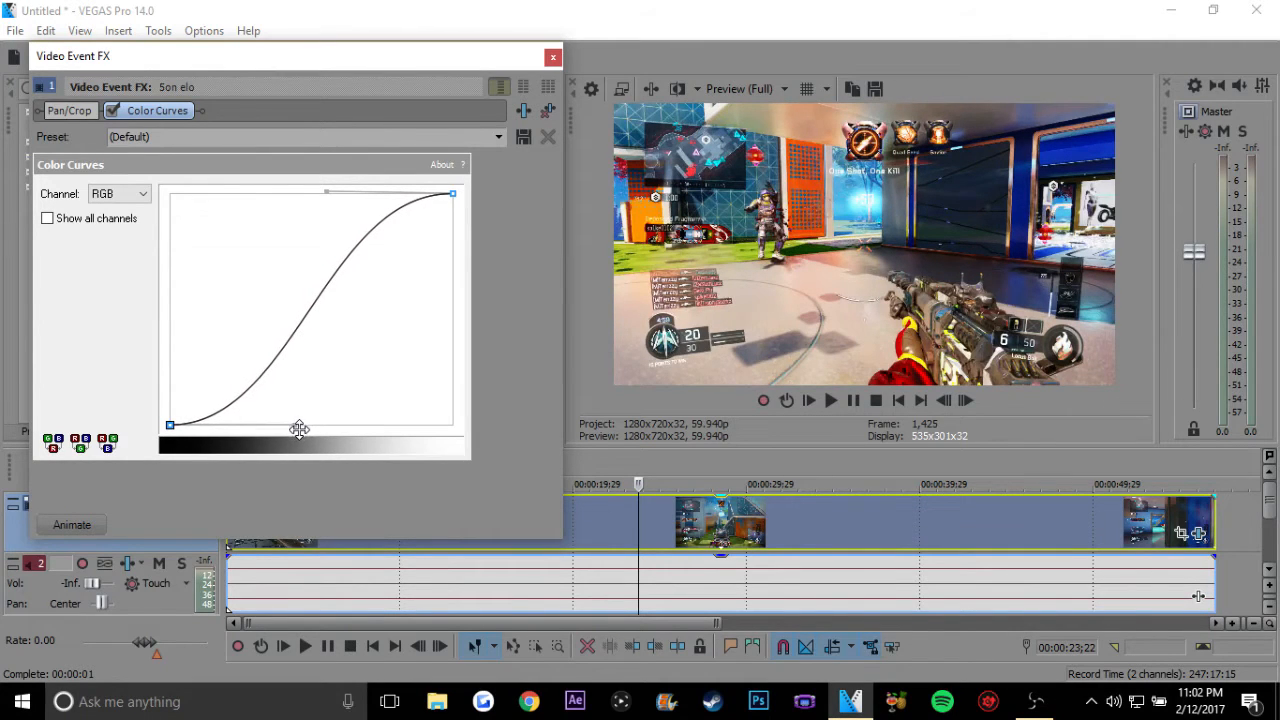
left_click_drag(324, 190, 325, 194)
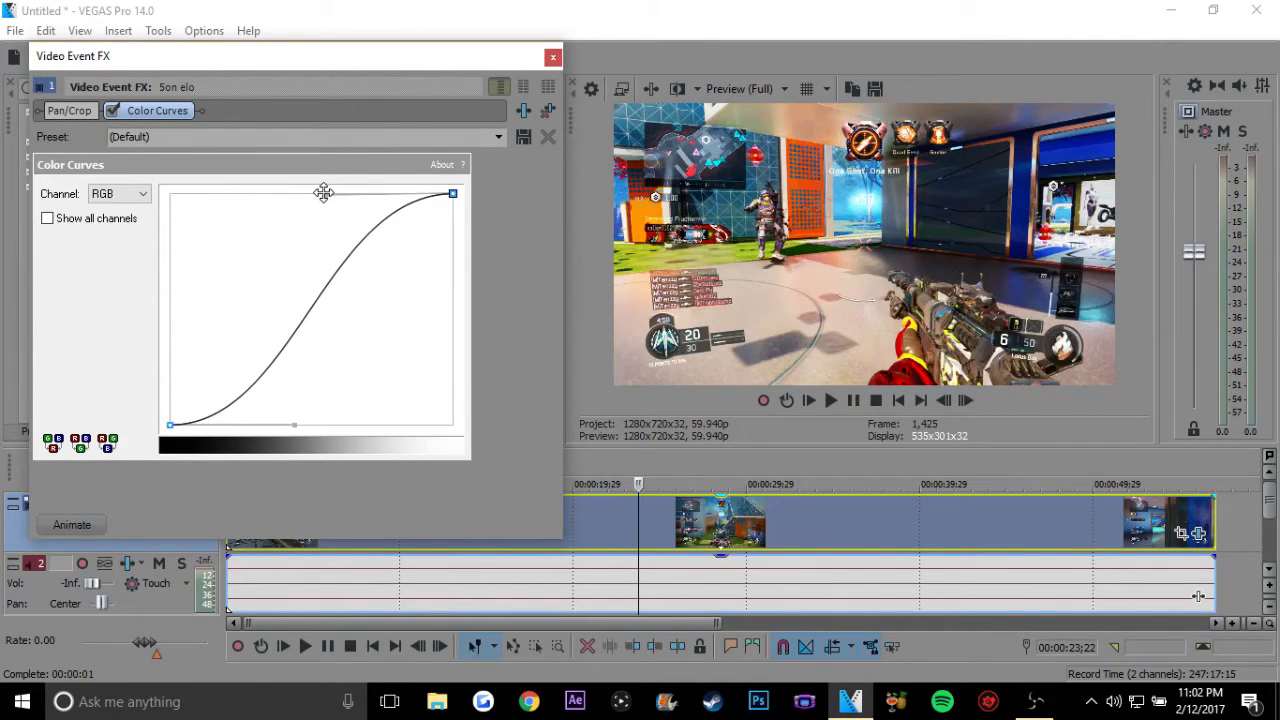
left_click(113, 111)
left_click(113, 111)
- Soften the S-shaped RGB curve by shortening its upper and lower handles, and disable Color Curves to compare the original picture
left_click_drag(324, 194, 361, 195)
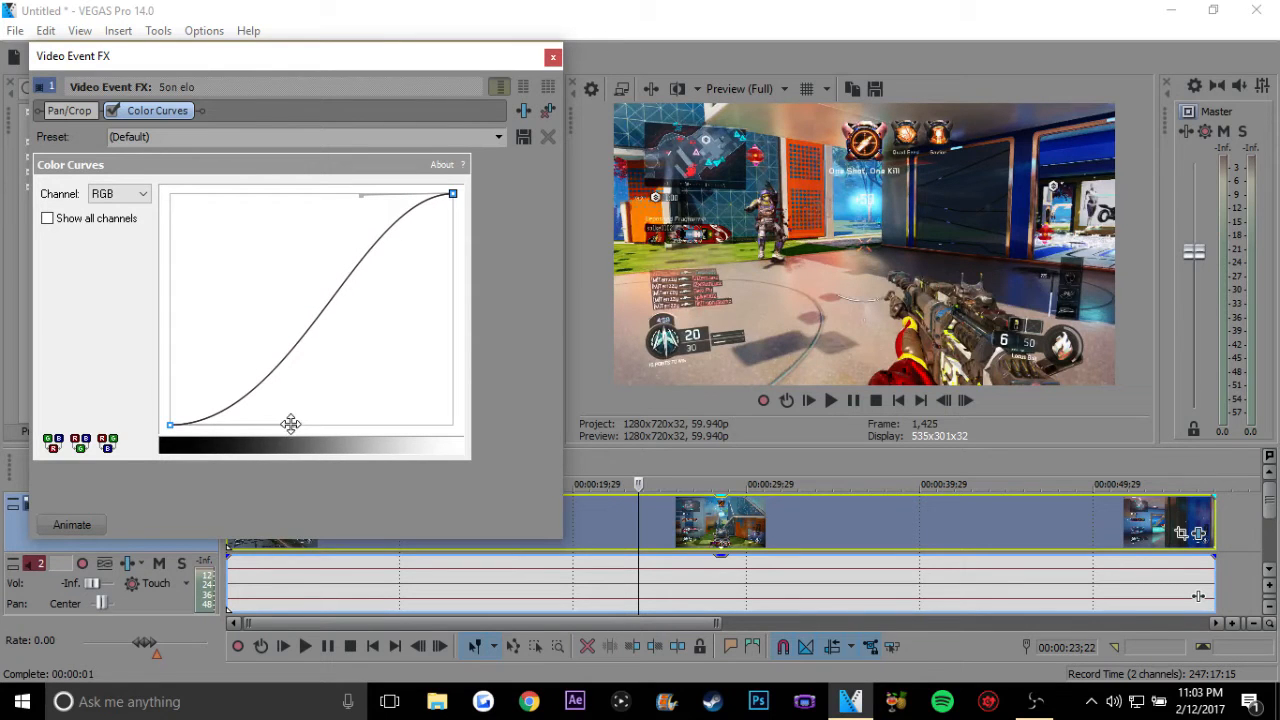
left_click_drag(290, 424, 265, 426)
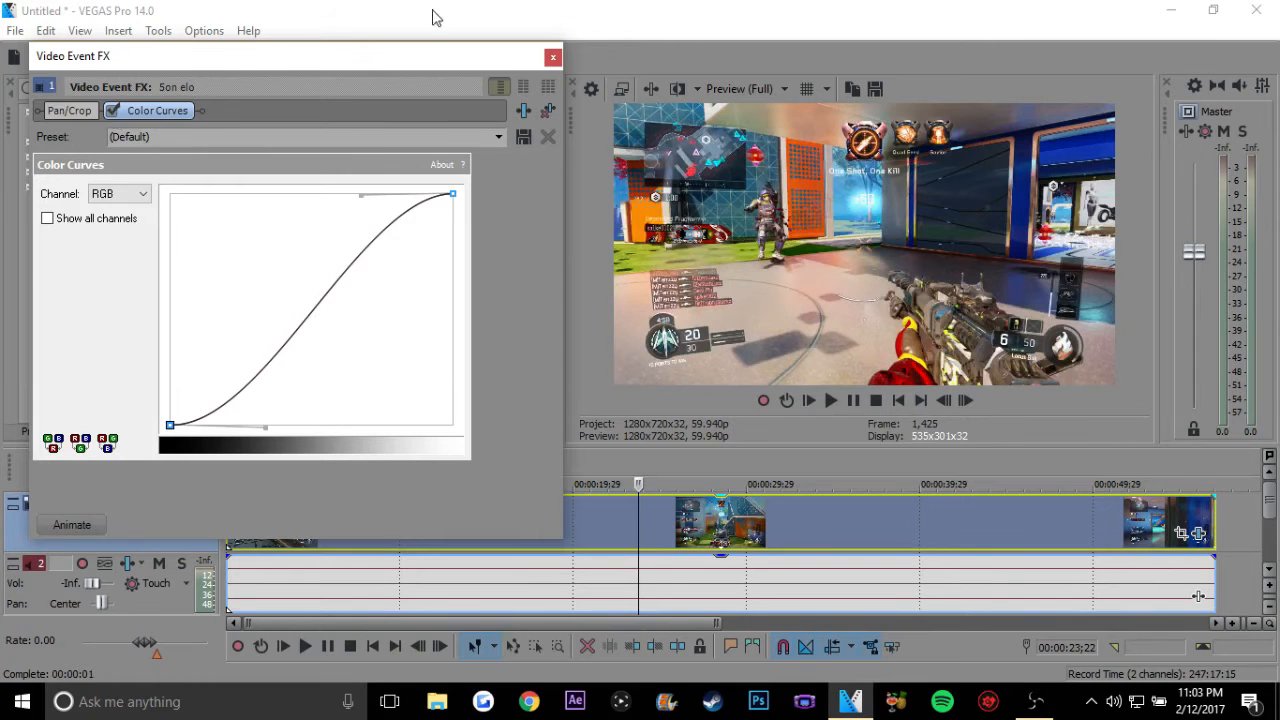
left_click(112, 110)
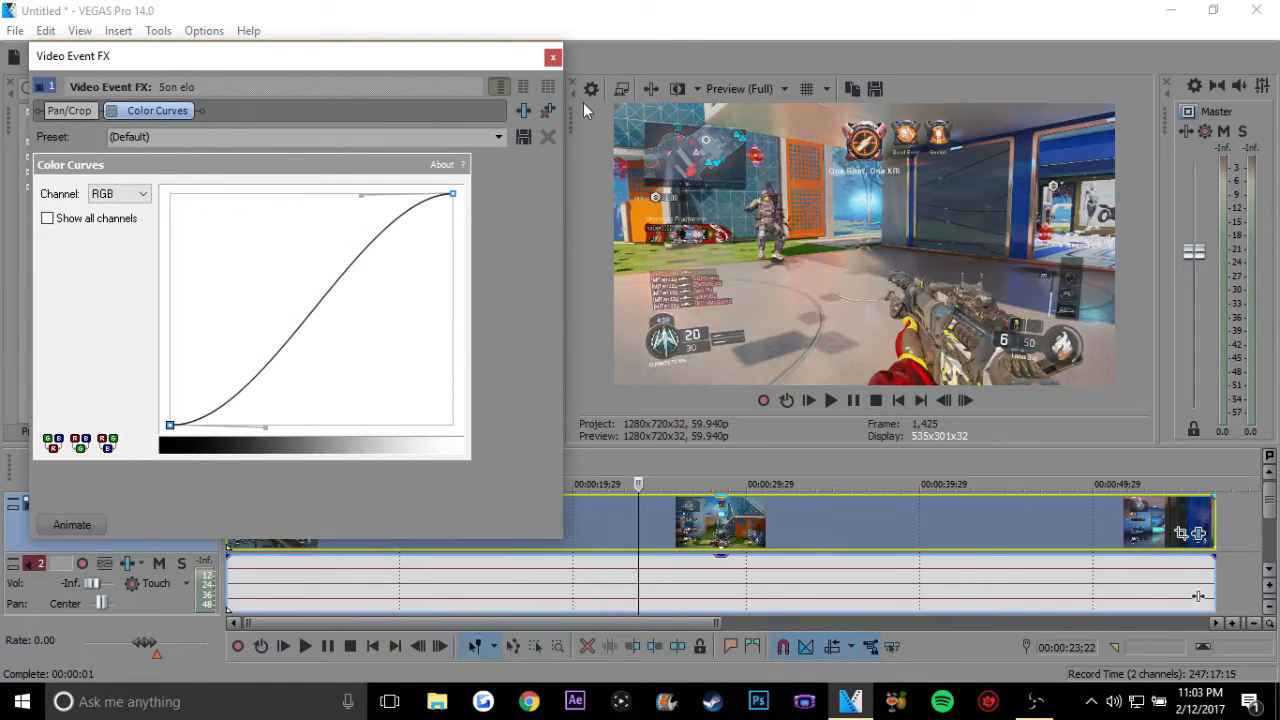
- Re-enable Color Curves, and search the video effects for "black" to apply Black and White to the timeline clip
left_click(112, 110)
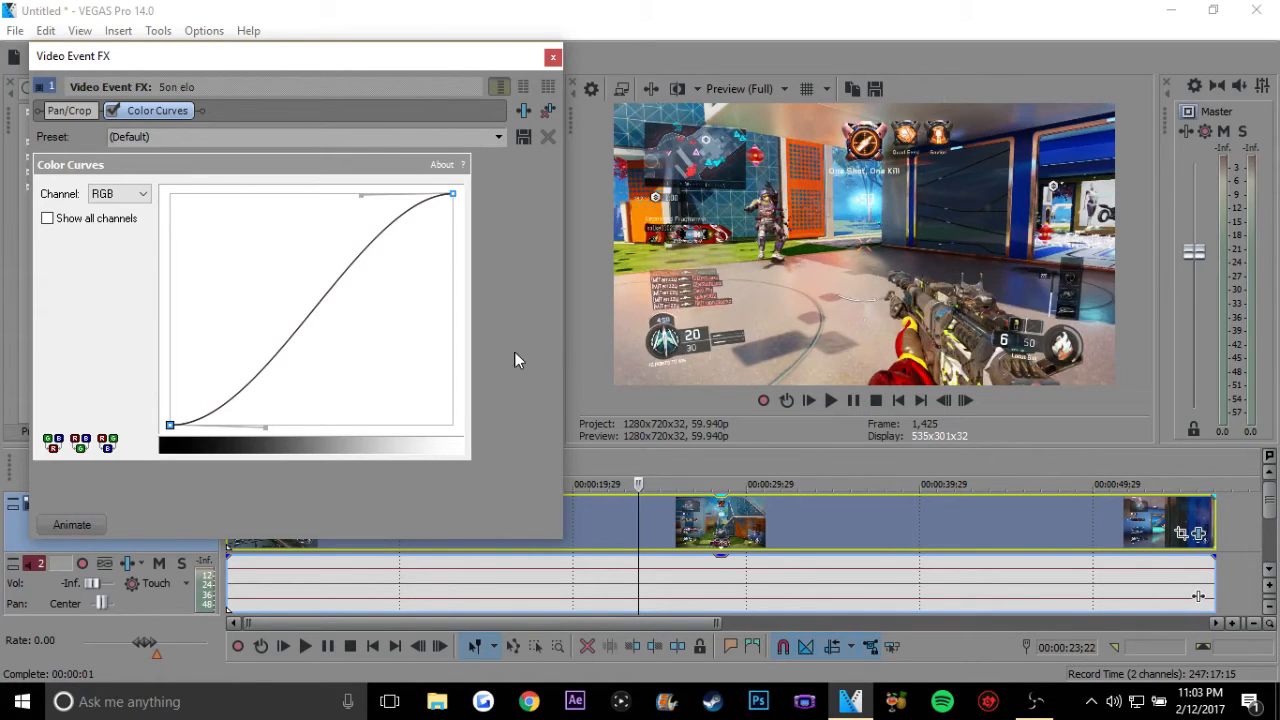
left_click(552, 58)
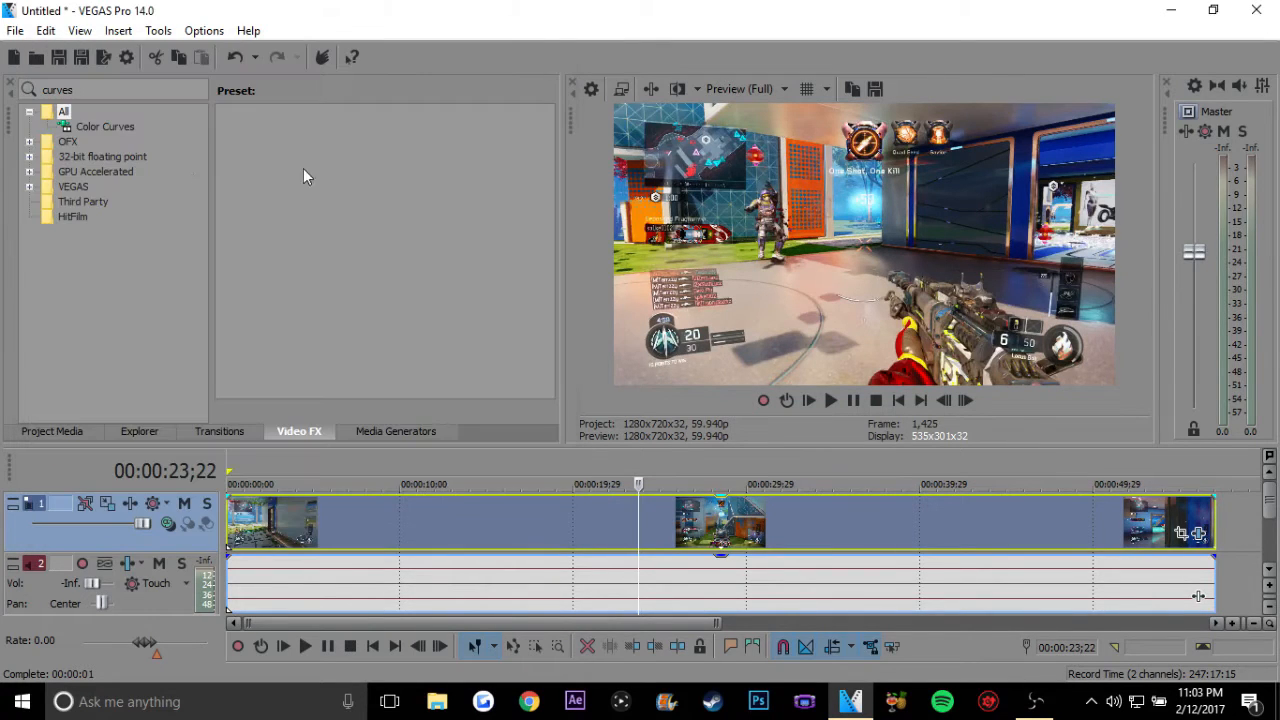
double_click(138, 90)
key("BackSpace")
type("black")
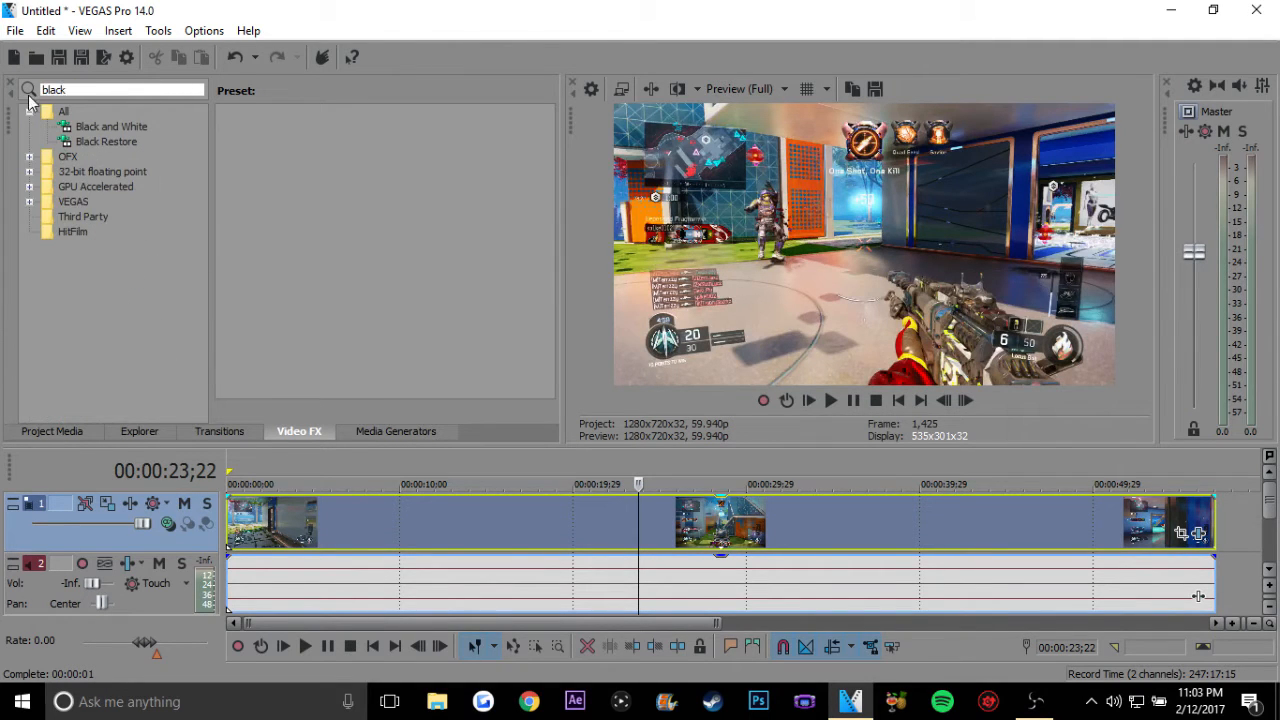
left_click_drag(90, 126, 427, 510)
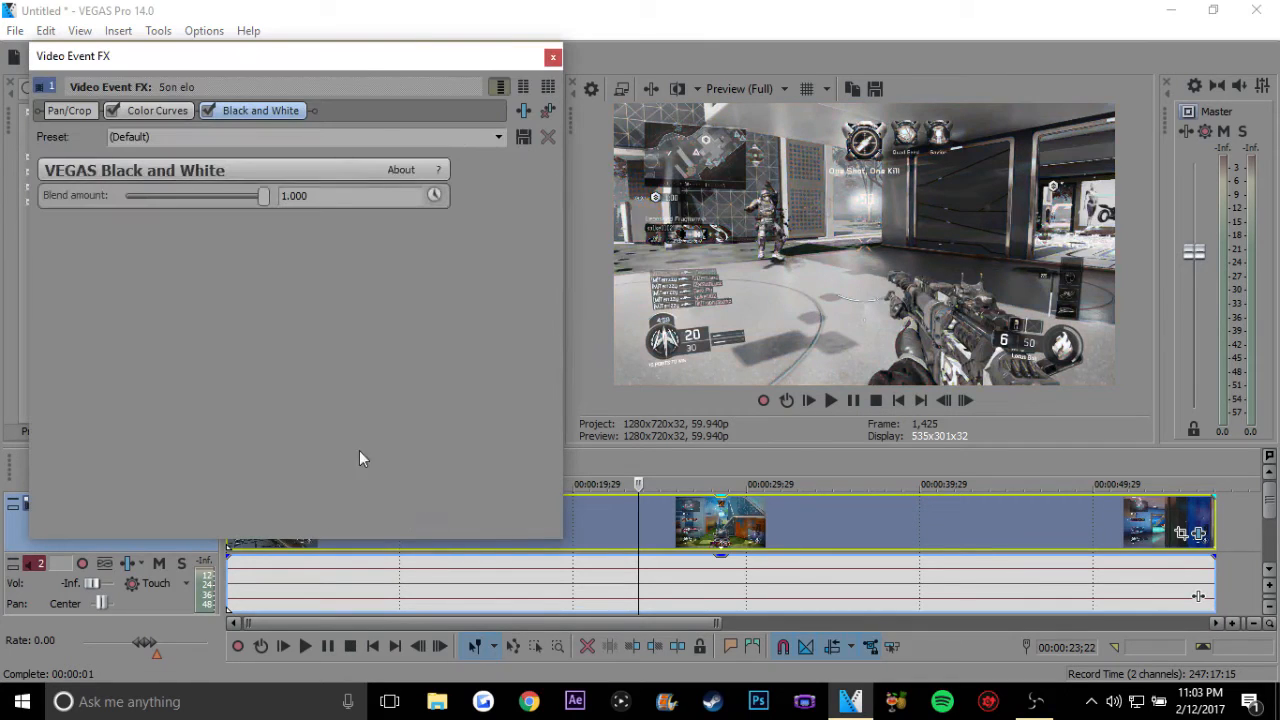
- Set the Black and White blend amount to 0.2 and compare the clip with the effect off and on
left_click(263, 198)
type("0.2")
key("Return")
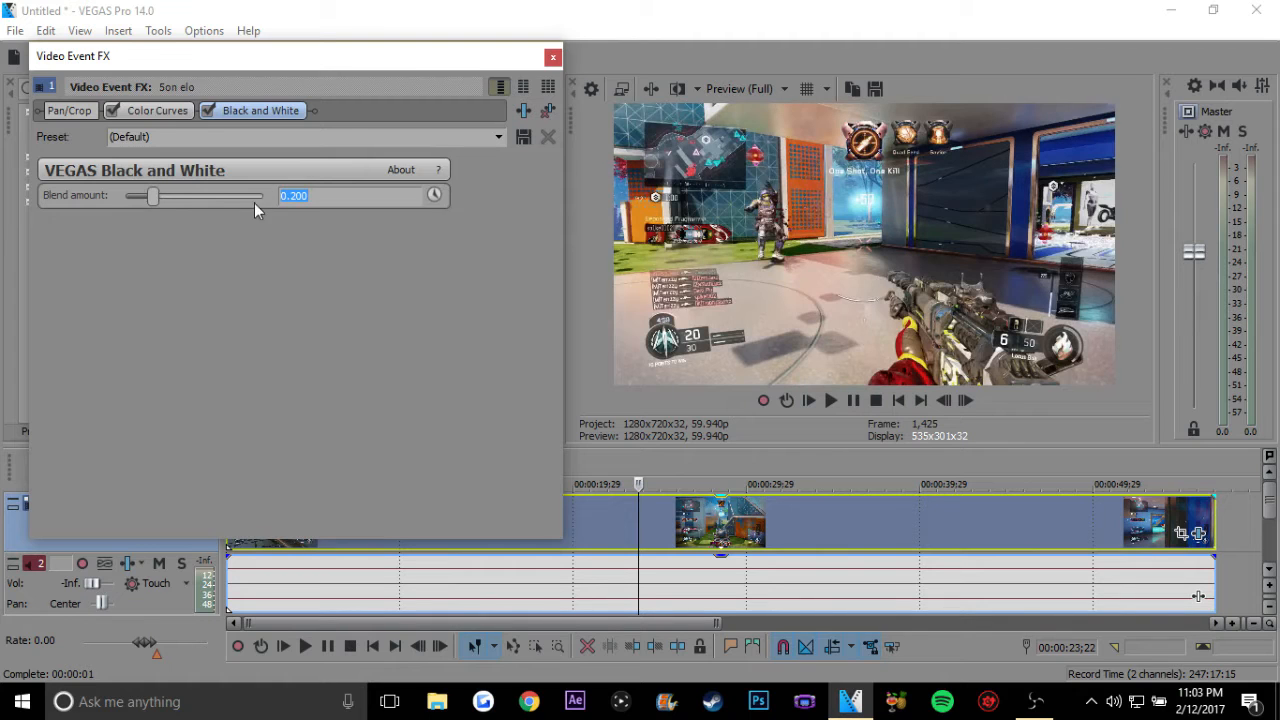
left_click(207, 110)
left_click(207, 110)
- Try higher and lower Black and White blend amounts, set the value to 0.3, and close the effect settings
left_click_drag(157, 199, 200, 193)
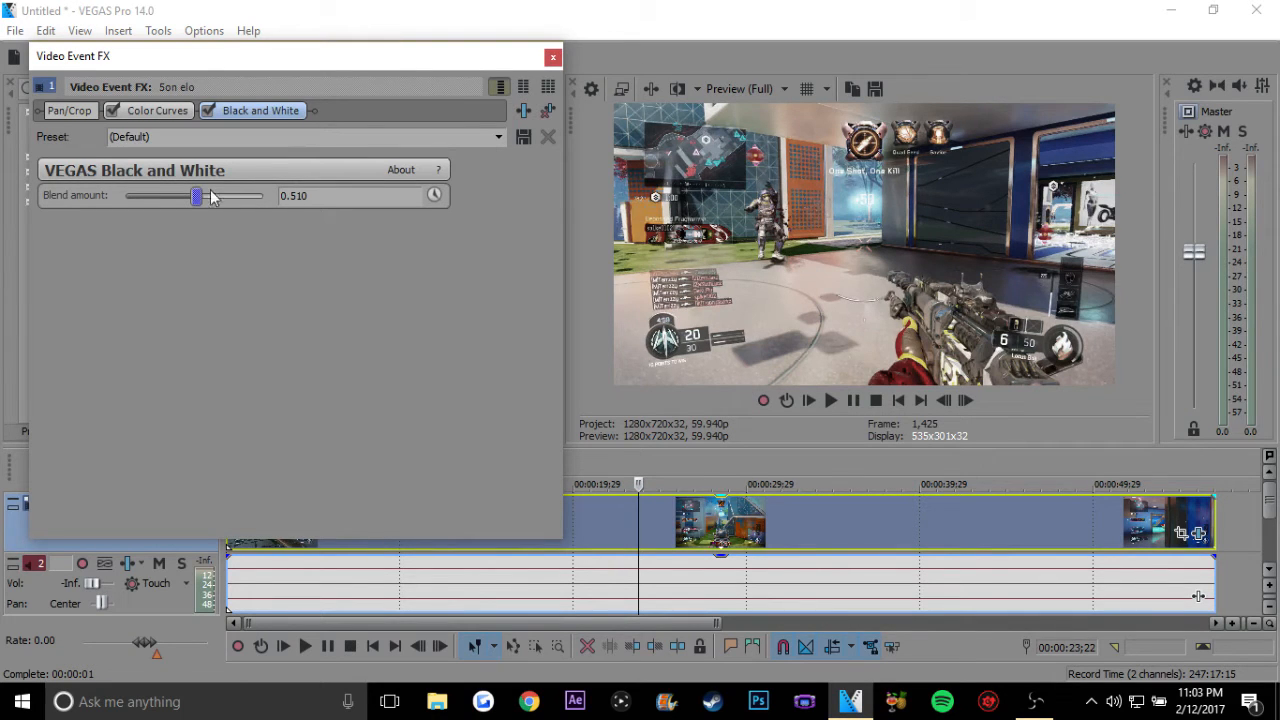
left_click_drag(191, 195, 145, 197)
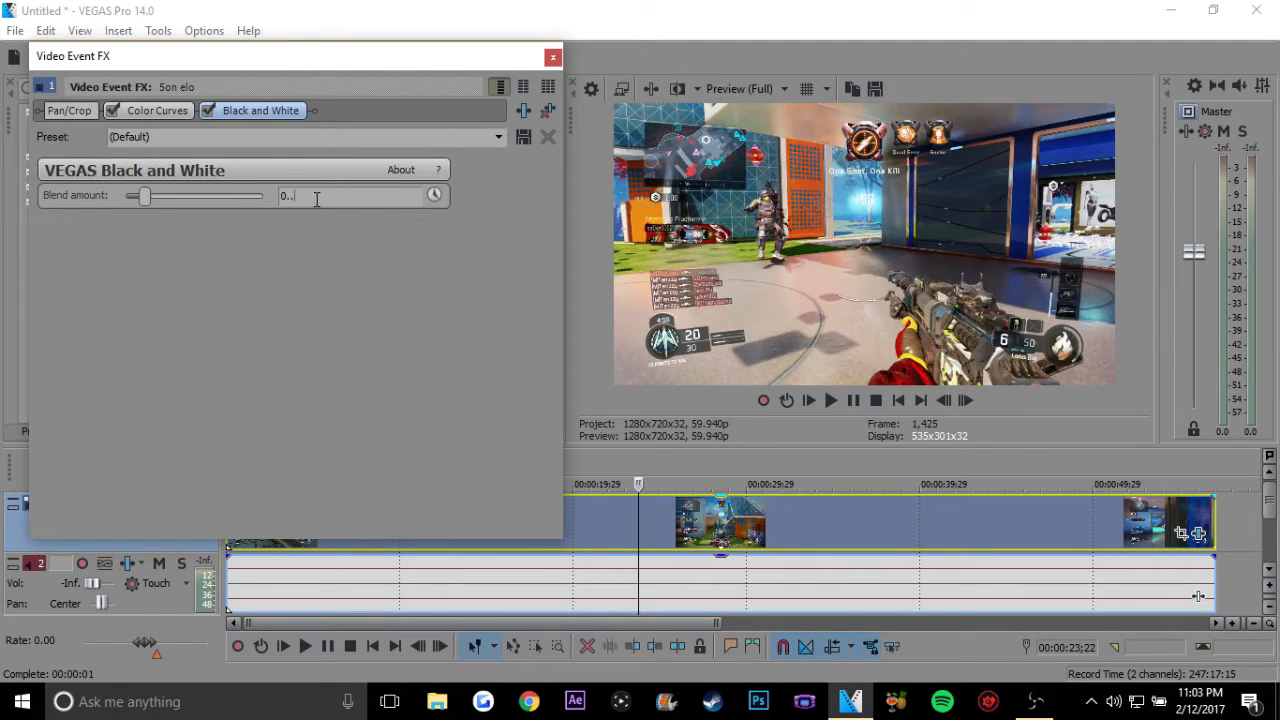
key("Return")
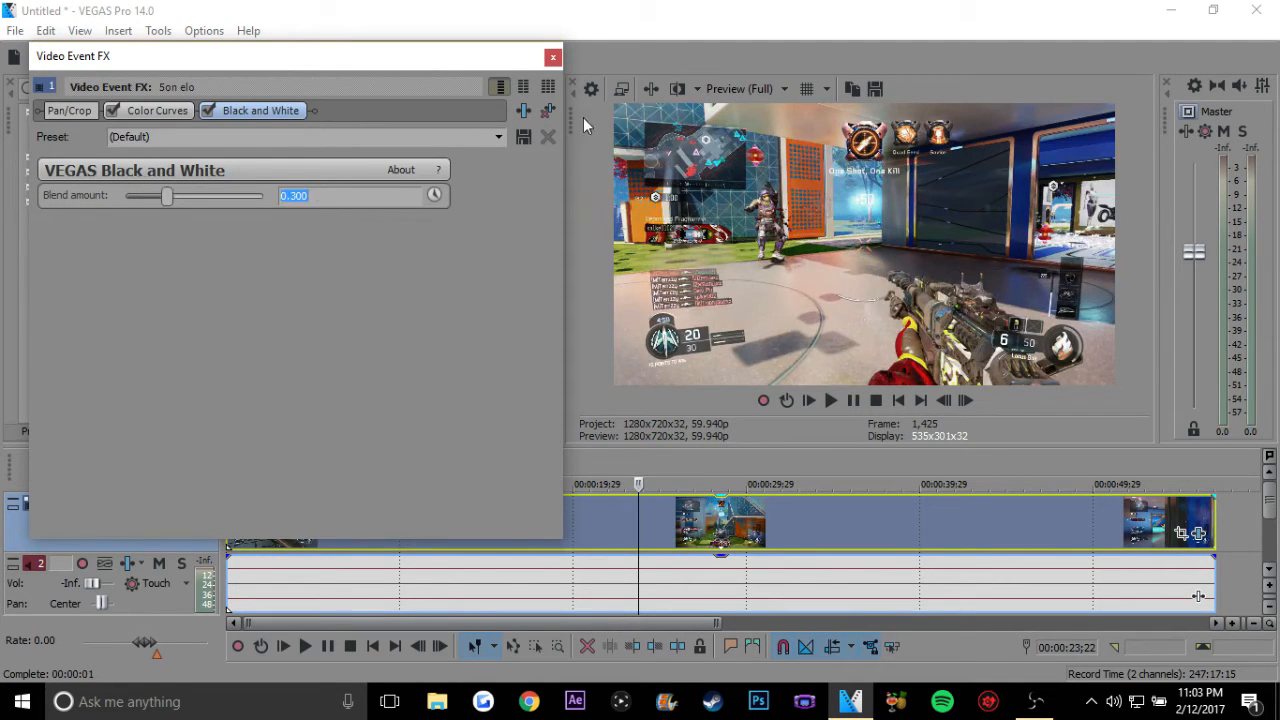
left_click(552, 57)
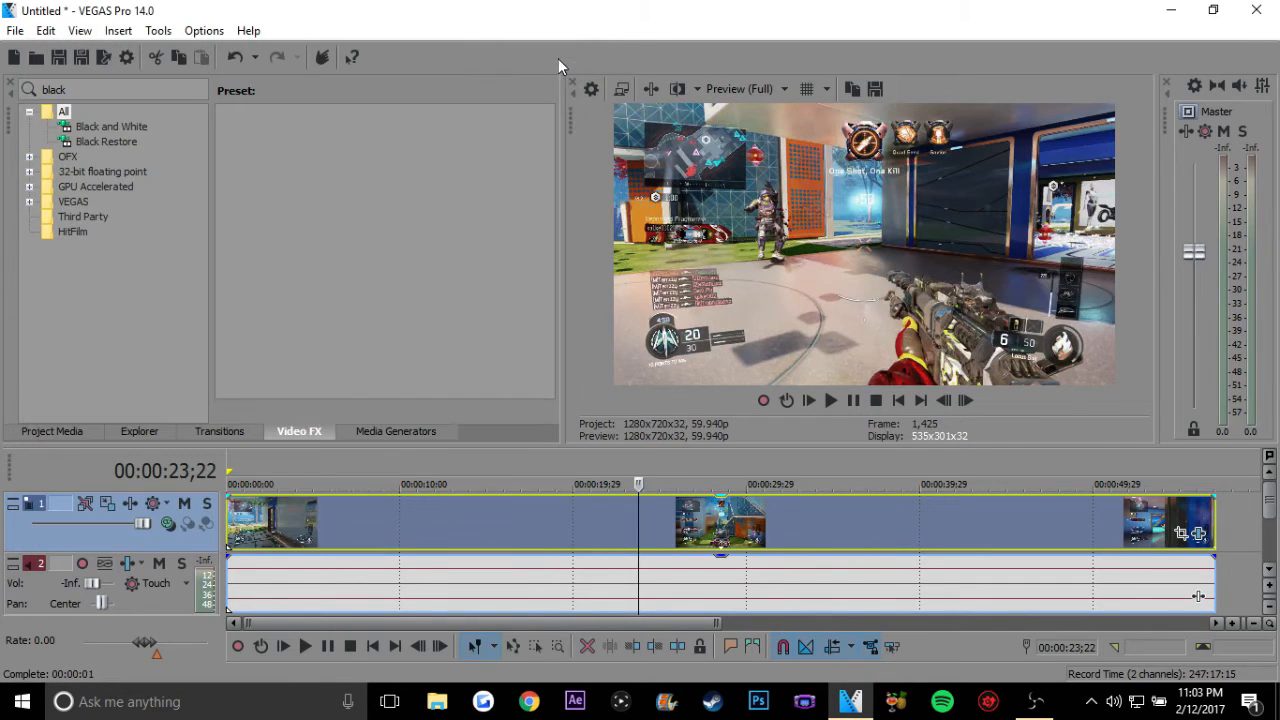
- Search the video effects for "Vig" and apply Vignette to the timeline clip
double_click(114, 90)
key("BackSpace")
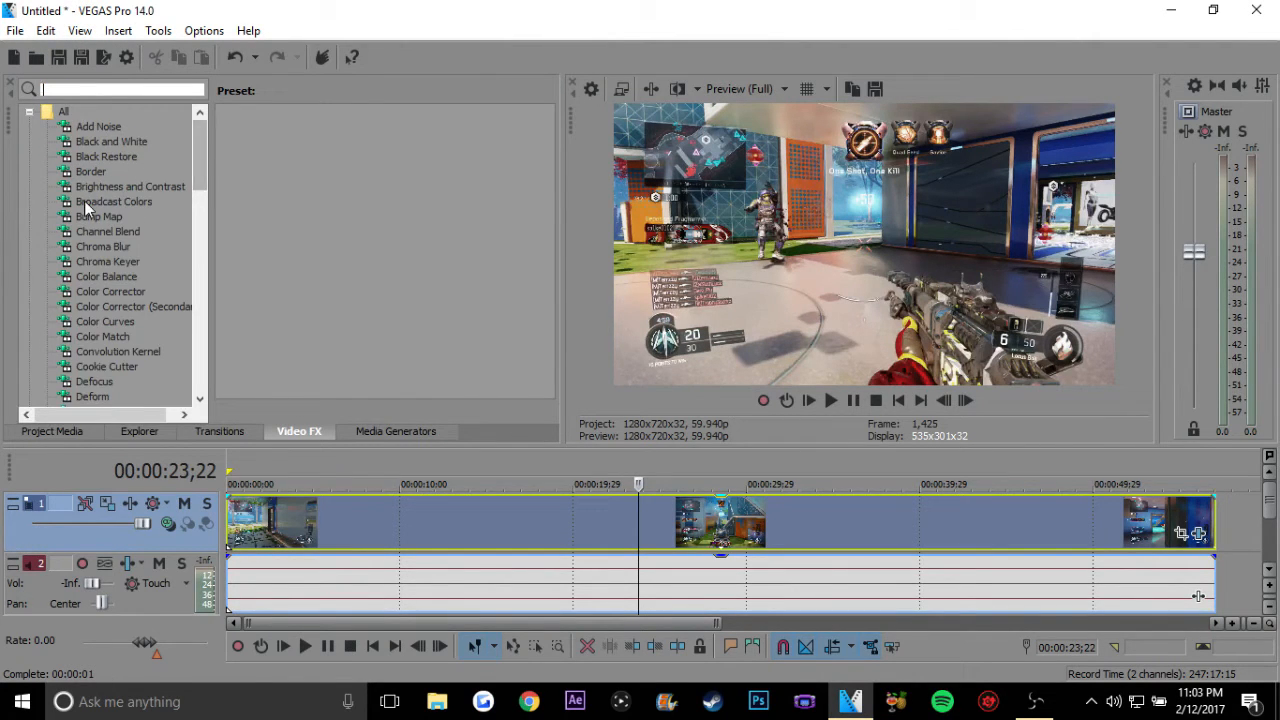
type("Vig")
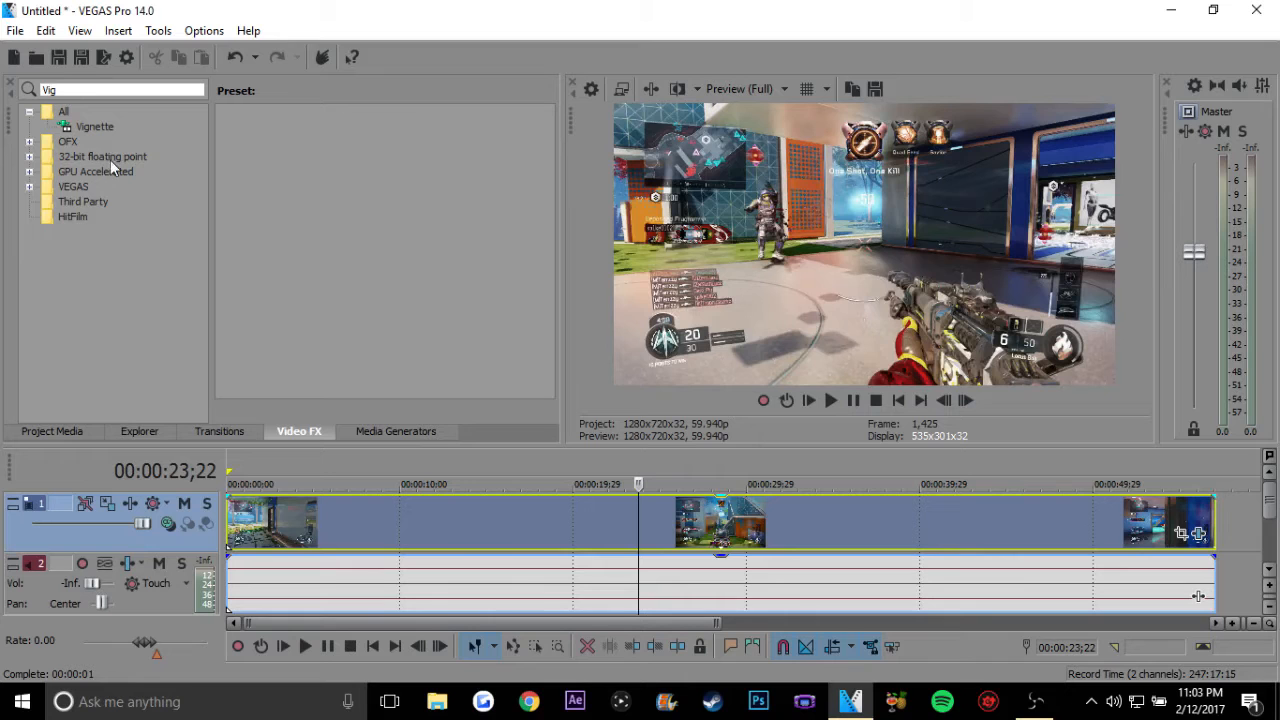
left_click_drag(96, 129, 603, 522)
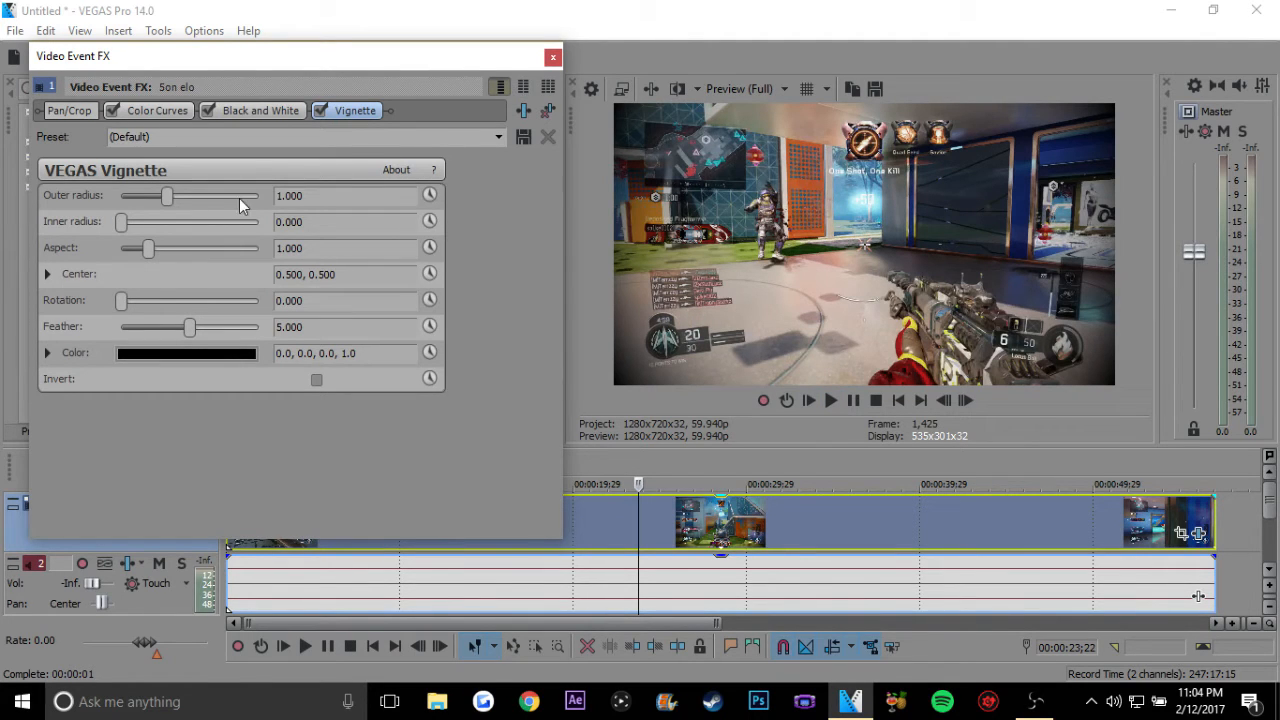
- Increase the Vignette outer radius to about 1.327 and compare the clip with the vignette off and on
left_click_drag(166, 194, 179, 191)
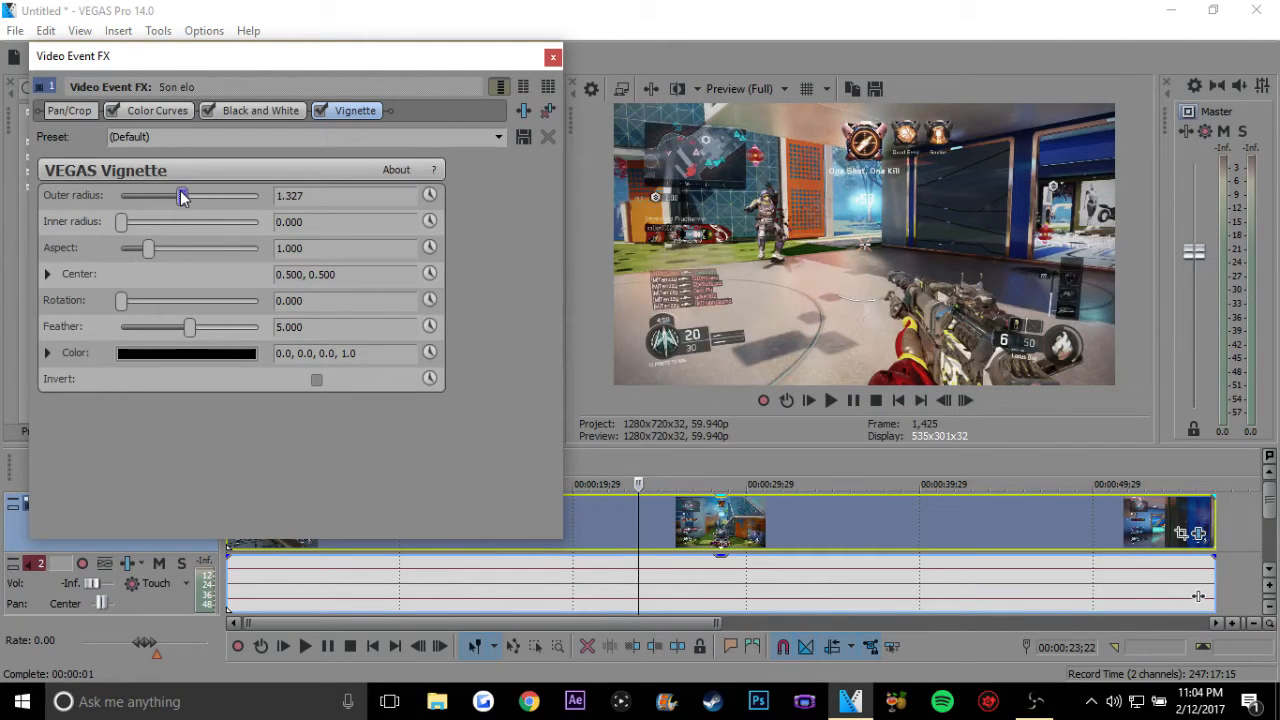
left_click(321, 110)
left_click(322, 110)
left_click(228, 358)
- Increase the Vignette inner radius to about 0.306, compare the clip with the vignette off and on, and close the effect settings
left_click_drag(124, 227, 163, 231)
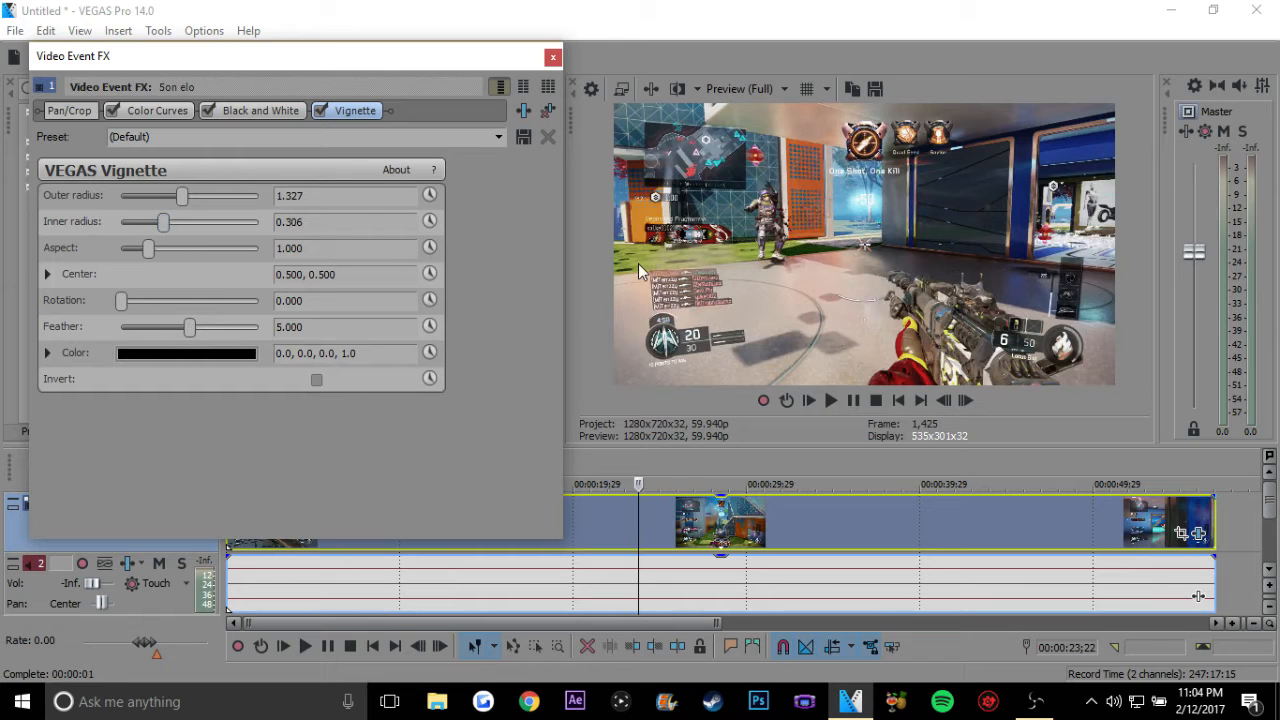
left_click(315, 117)
left_click(321, 114)
left_click(321, 114)
left_click(552, 57)
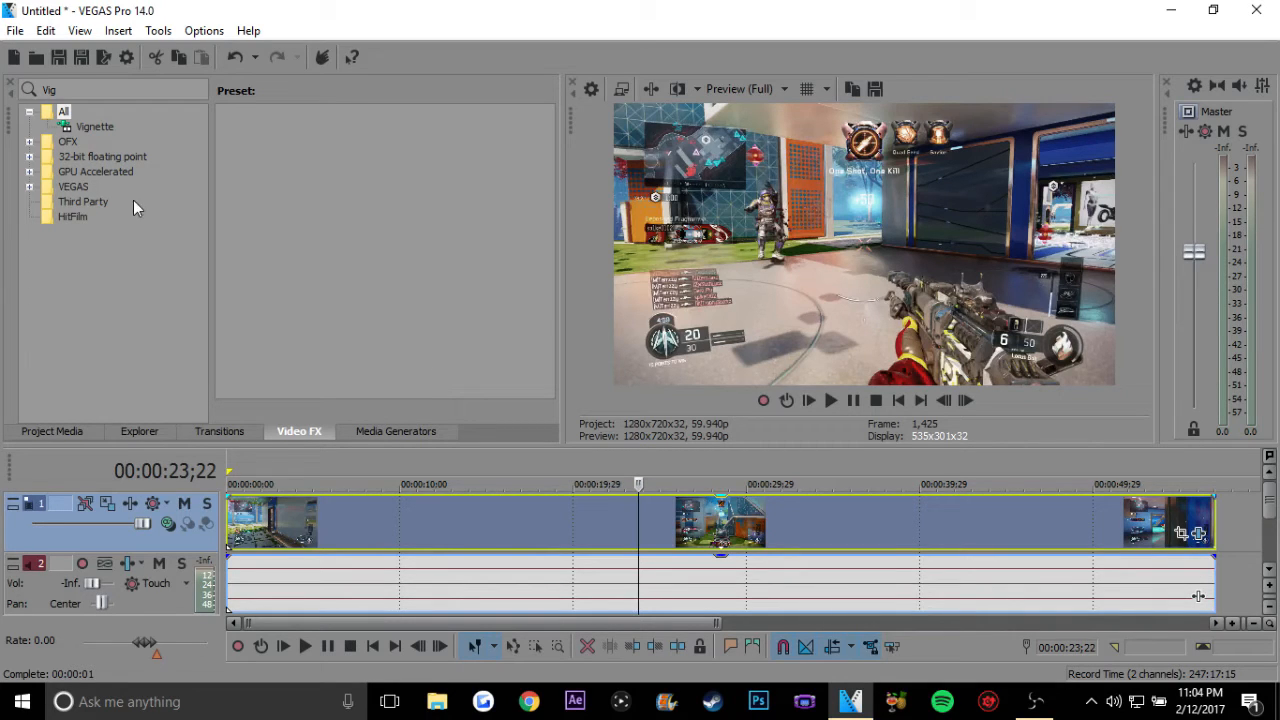
- Search the video effects for "Glow" and apply the Glow effect to the timeline clip
left_click(29, 112)
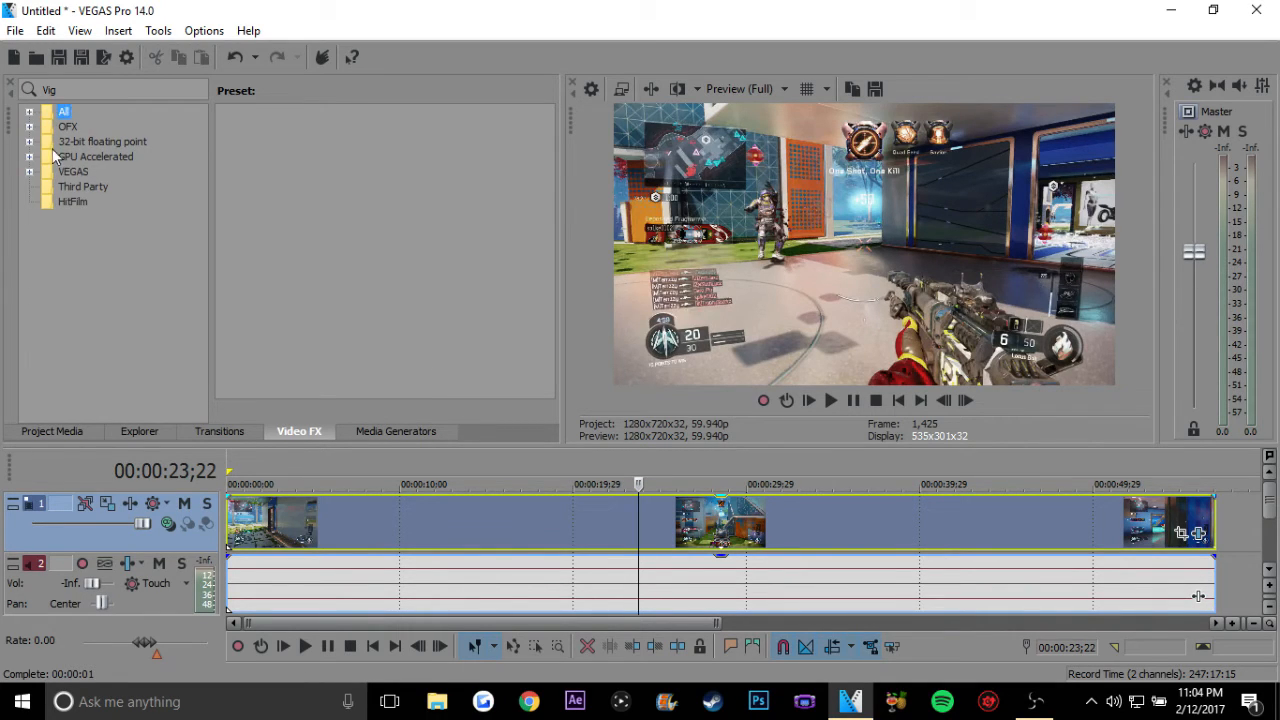
left_click(29, 112)
left_click_drag(94, 90, 8, 98)
key("BackSpace")
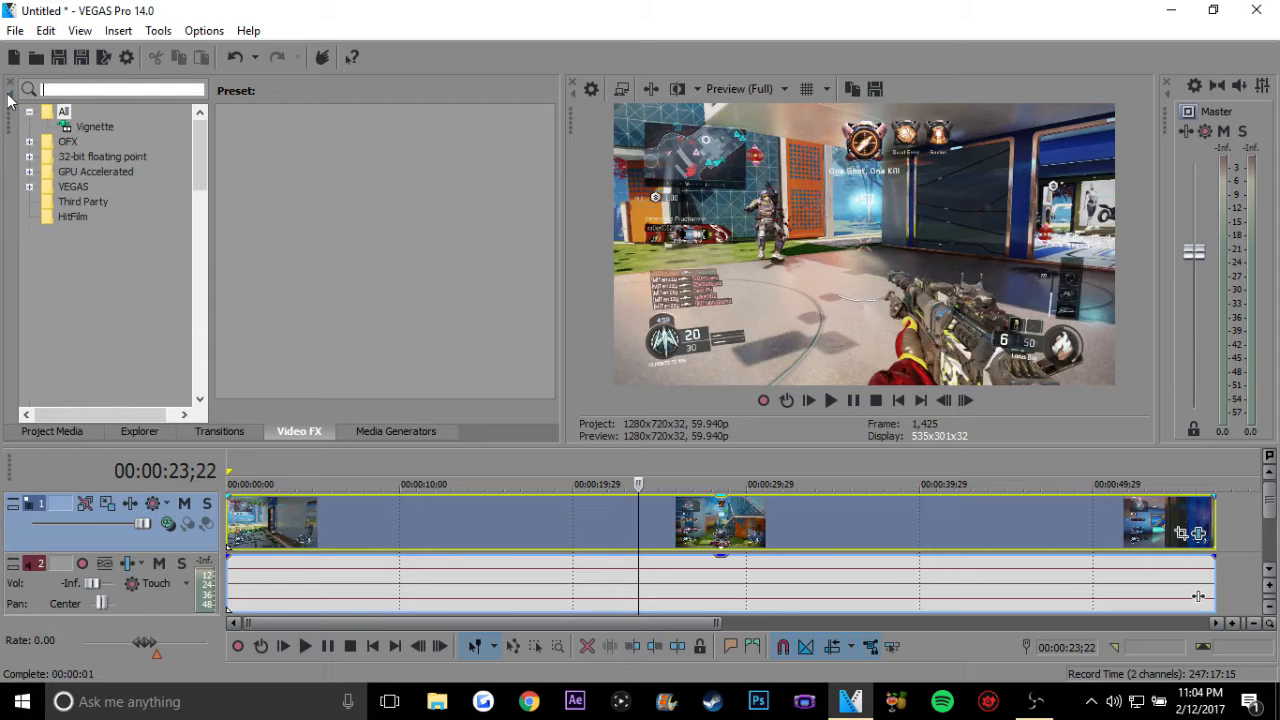
type("Glow")
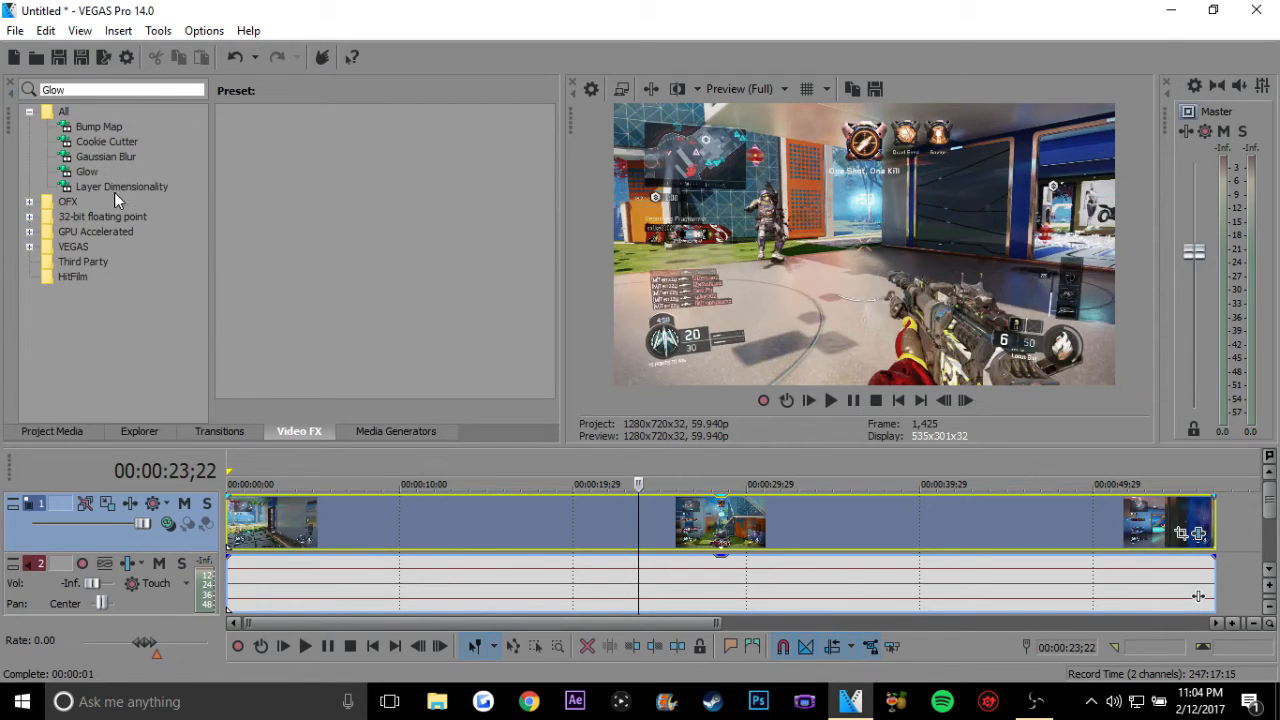
left_click_drag(95, 173, 554, 542)
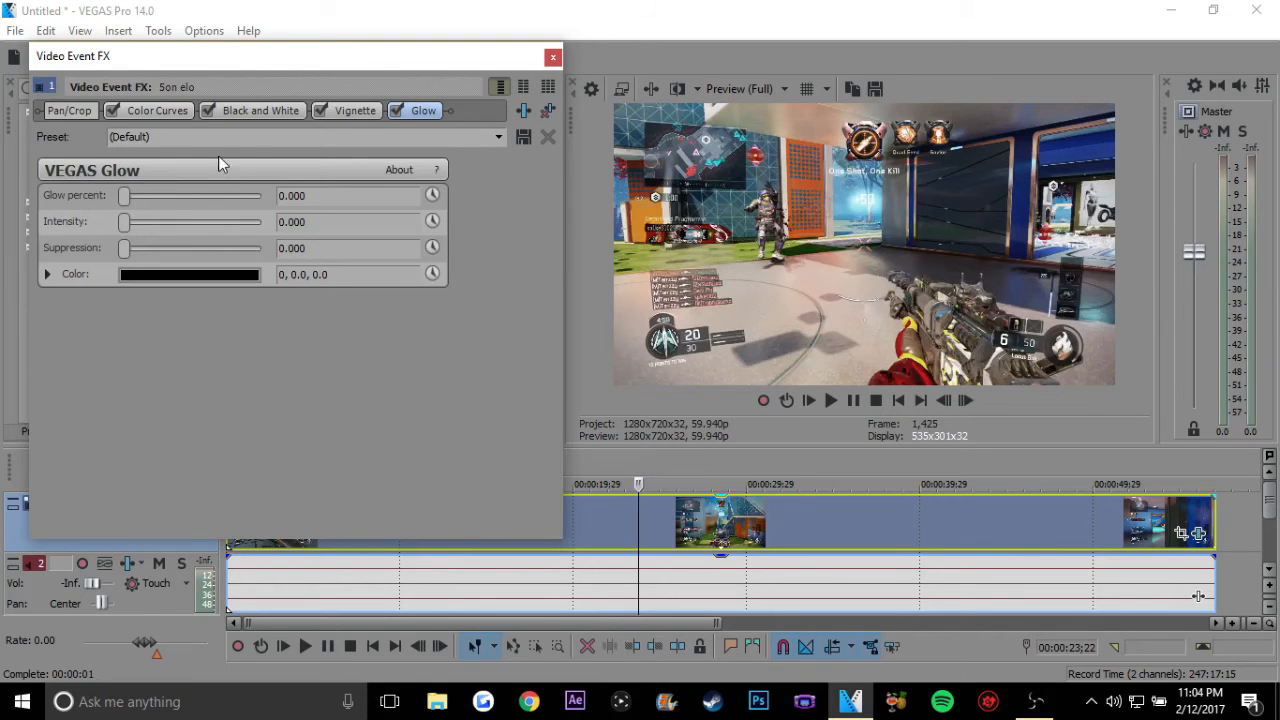
- Raise the glow percent to about 0.918 and intensity to about 0.680, and choose a bright red glow color (HSV 0, 0.98, 0.95)
left_click_drag(124, 196, 255, 197)
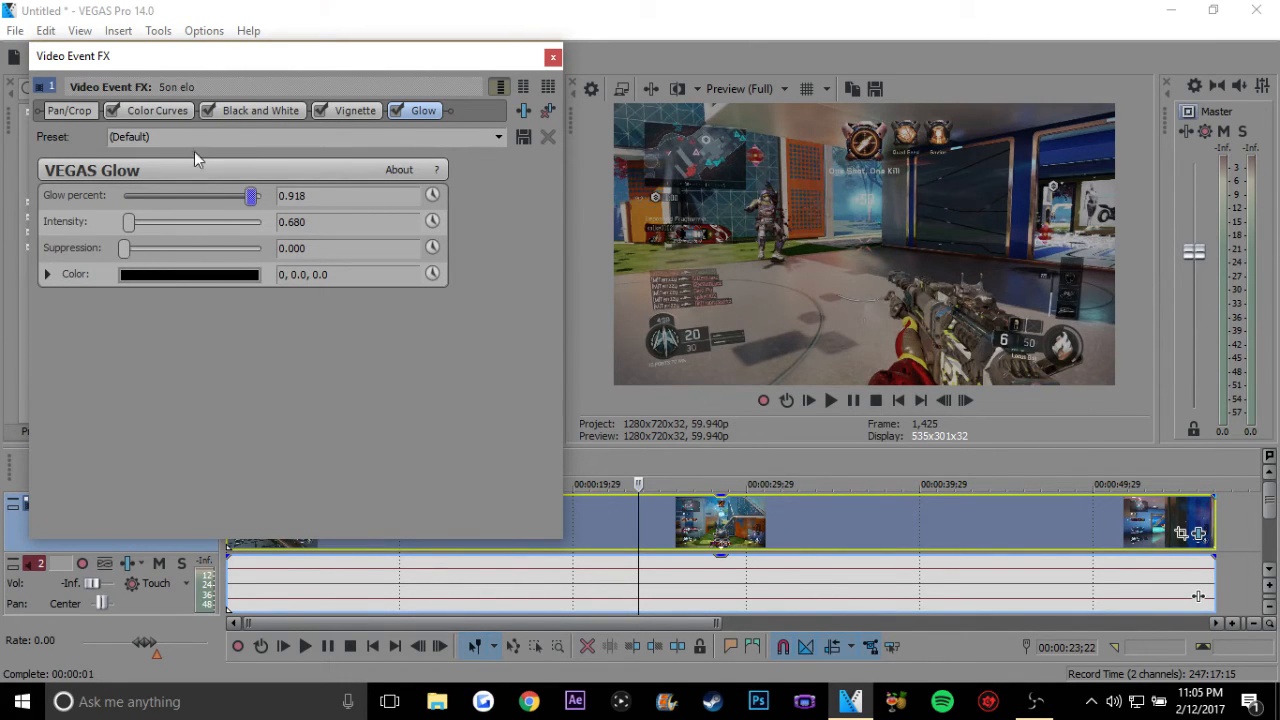
left_click(145, 275)
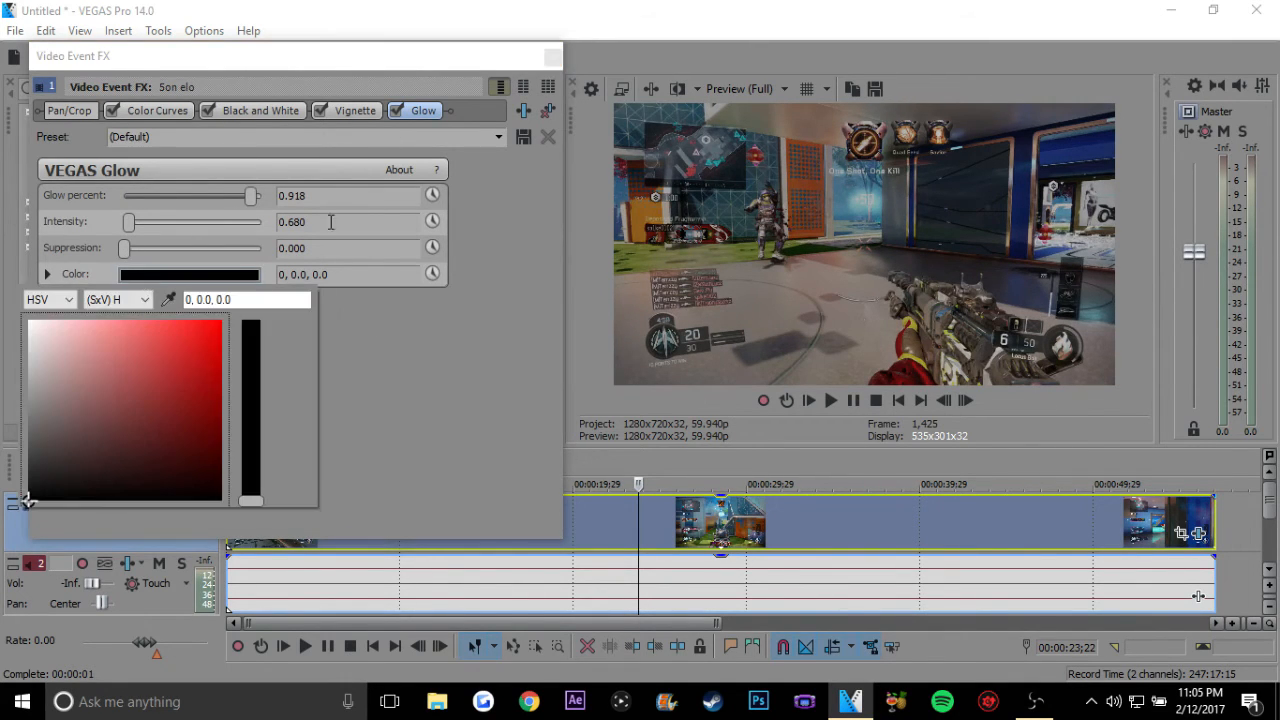
left_click(162, 434)
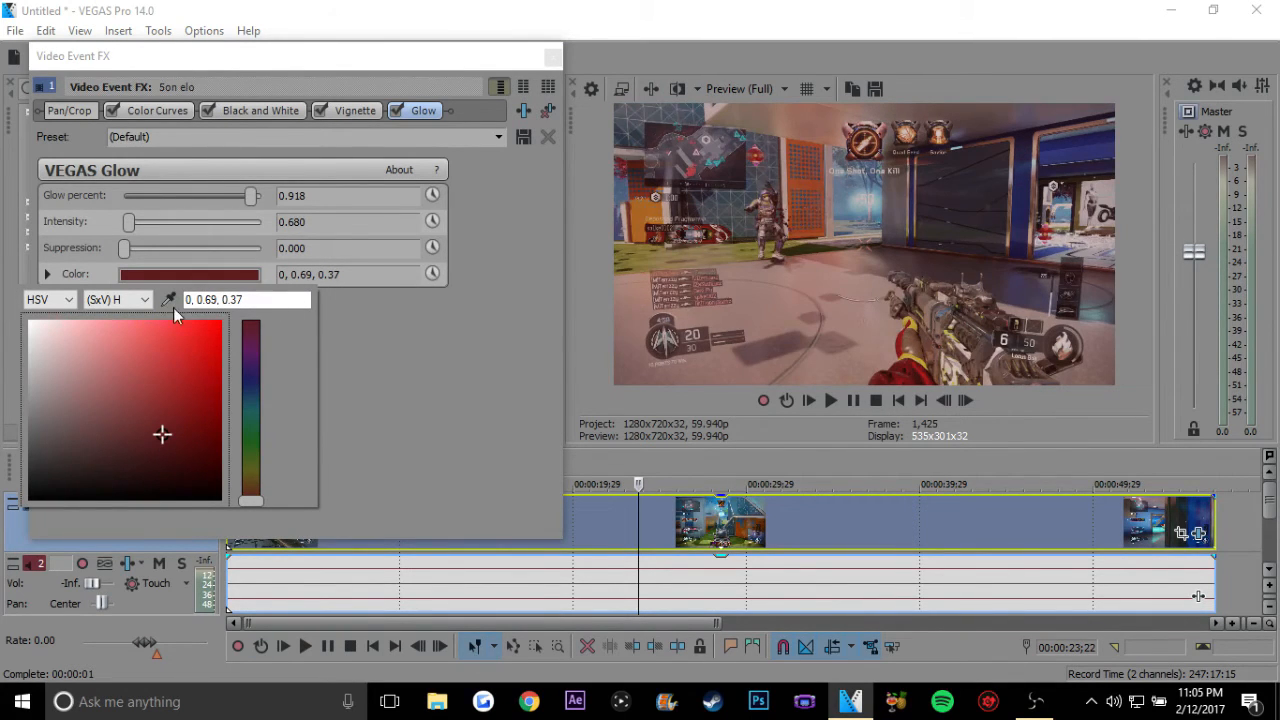
left_click(182, 342)
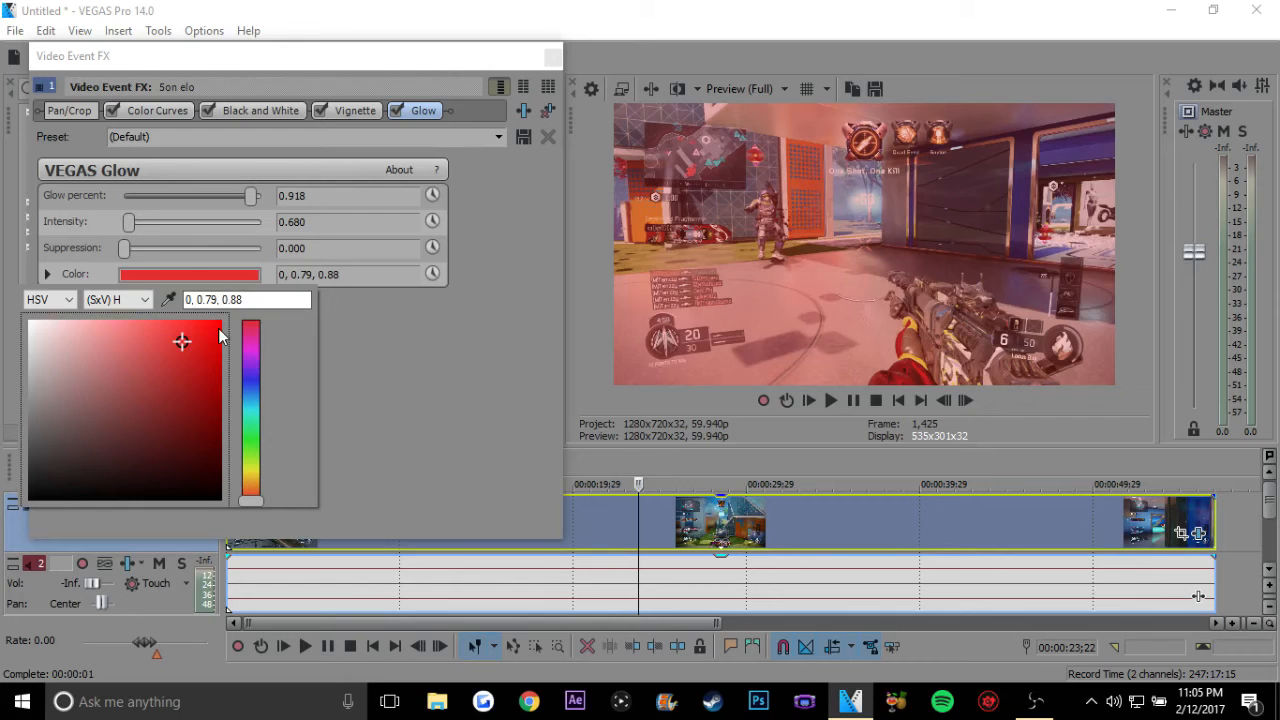
left_click(219, 329)
left_click(442, 376)
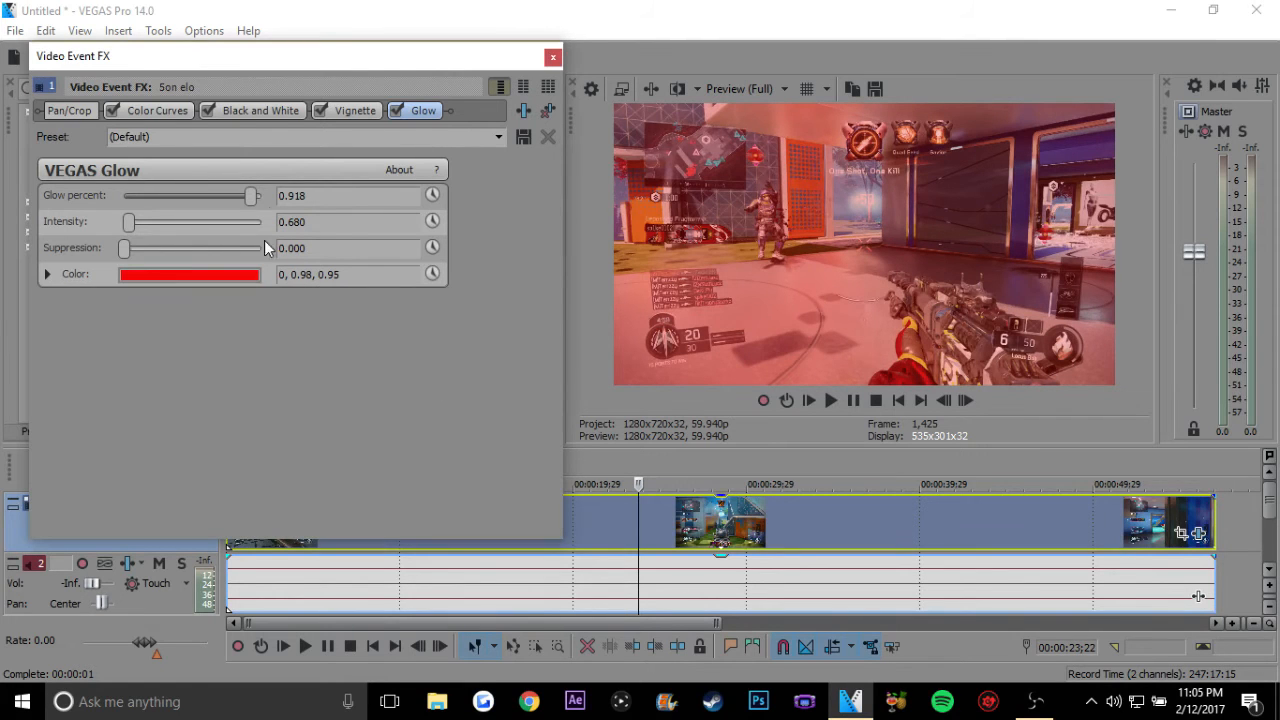
- Raise the Glow suppression to about 0.429, and set the intensity to 0.8 and the glow percent to 0.4
left_click_drag(250, 200, 165, 194)
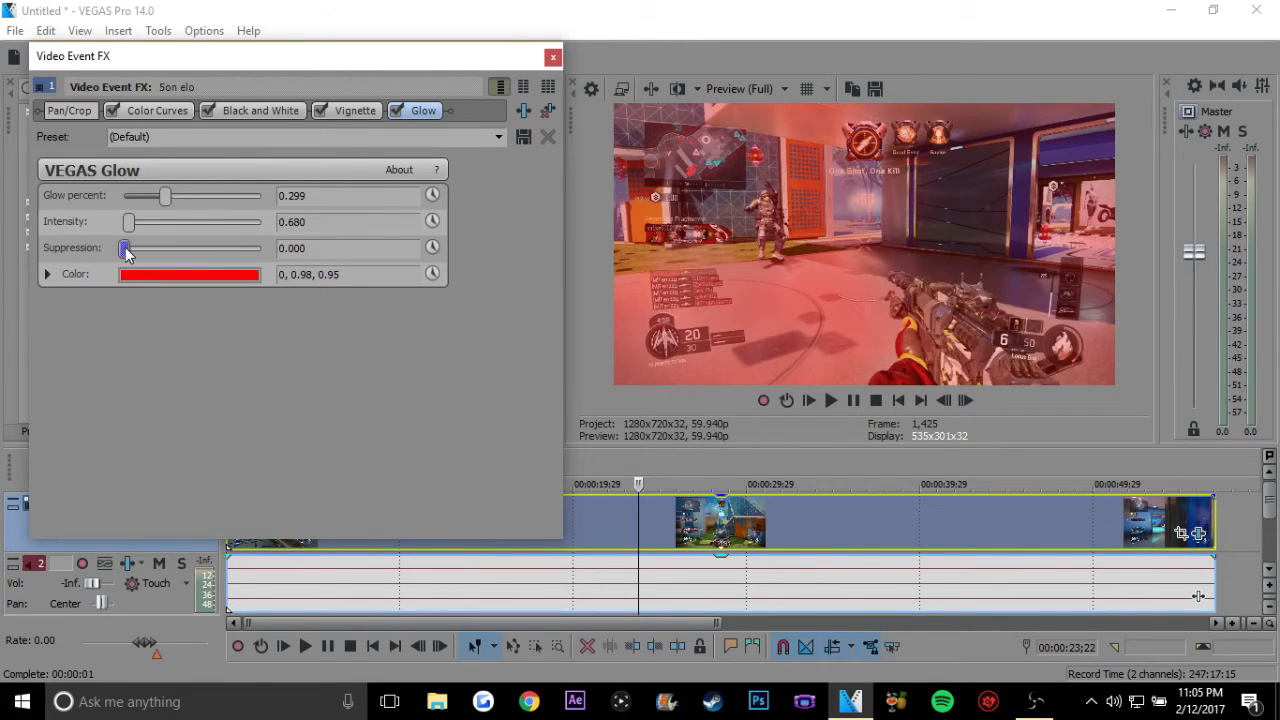
mouse_move(123, 251)
left_mouse_down()
mouse_move(200, 250)
mouse_move(134, 229)
left_mouse_up()
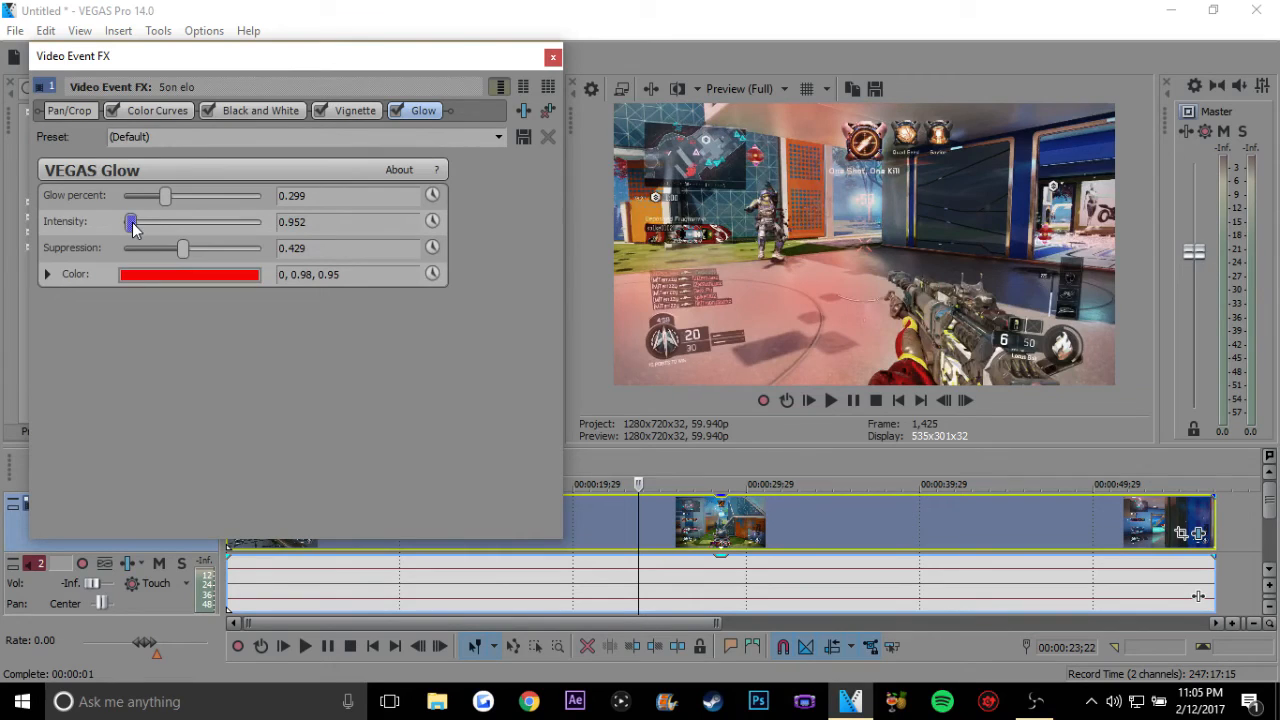
left_click(331, 221)
key("BackSpace")
type("8")
key("Return")
left_click(282, 197)
type(".4")
key("Return")
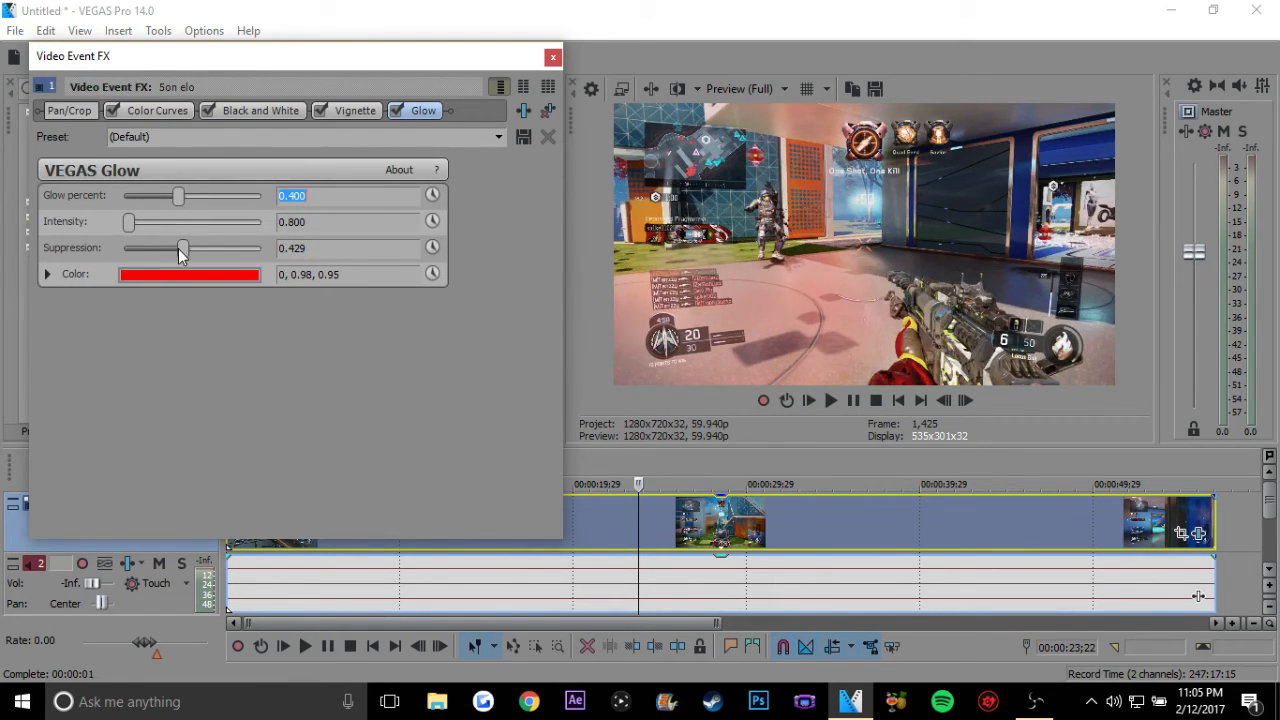
- Set the Glow suppression to 0.6
left_click_drag(182, 253, 205, 254)
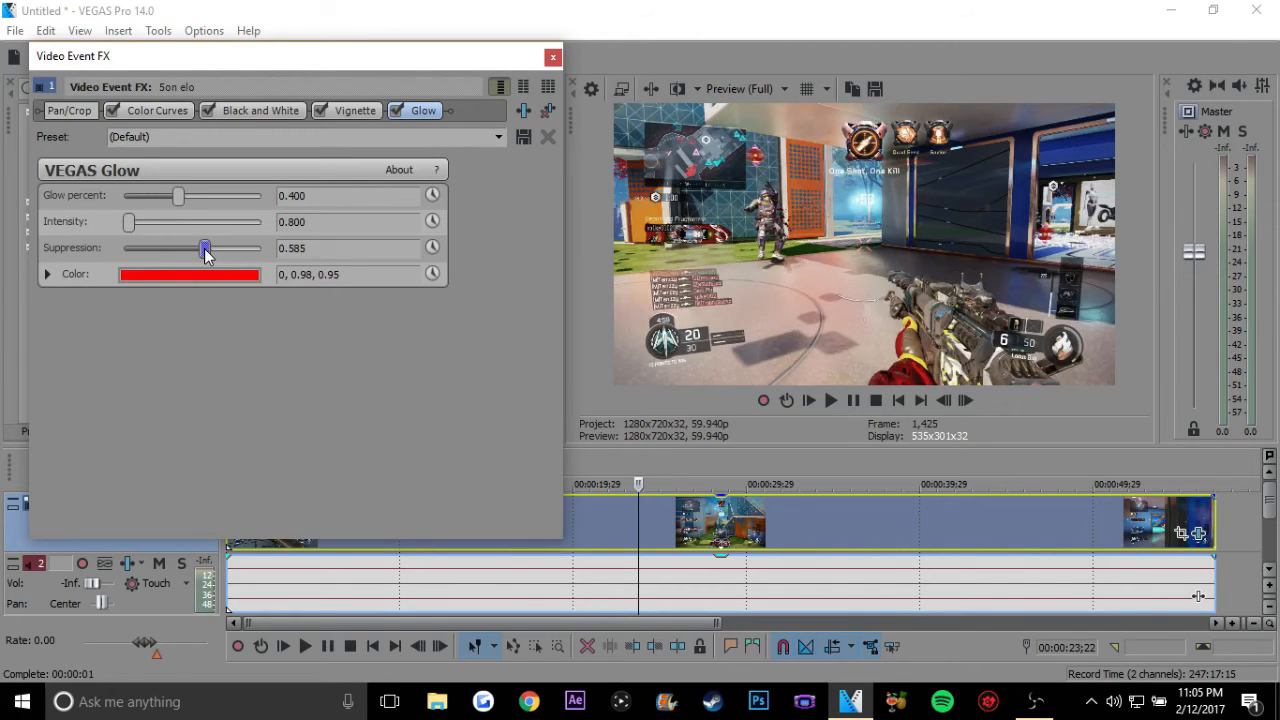
left_click_drag(306, 253, 291, 254)
key("BackSpace")
key("Return")
key("BackSpace")
type("0.6")
key("Return")
left_click(605, 421)
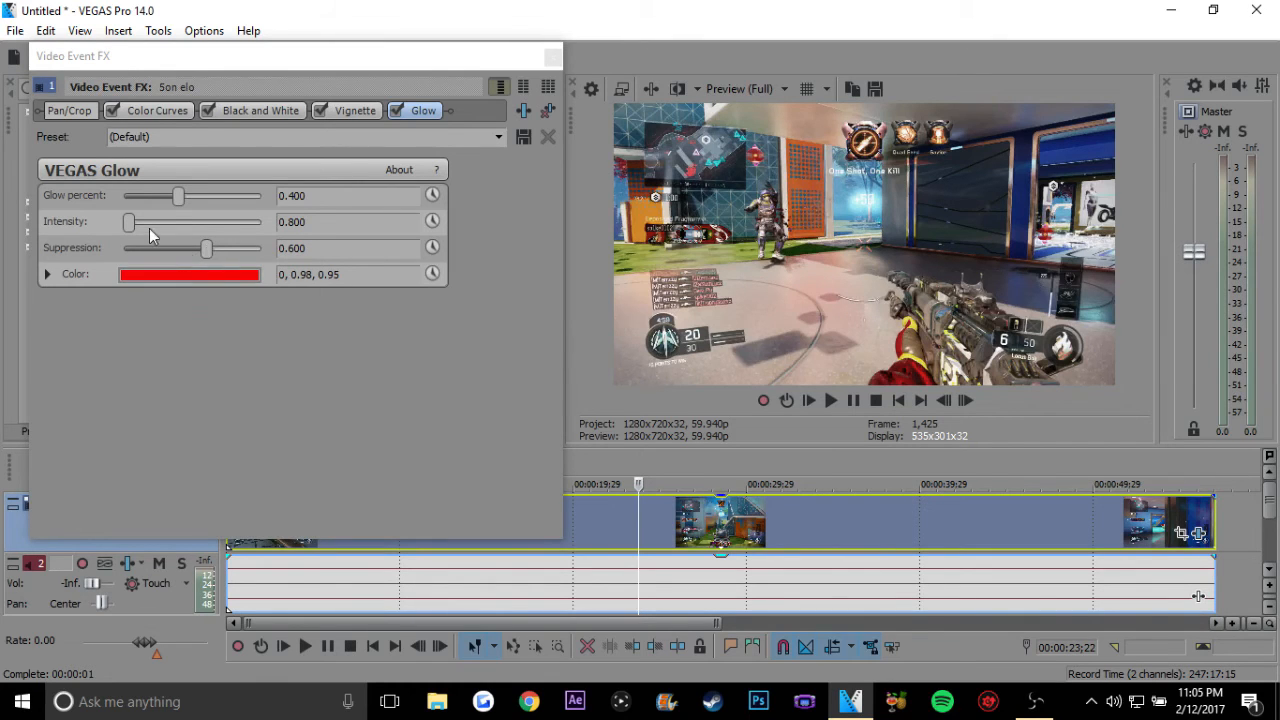
- Close the effect settings and play the clip from the playhead to preview the color correction
left_click(550, 56)
key("space")
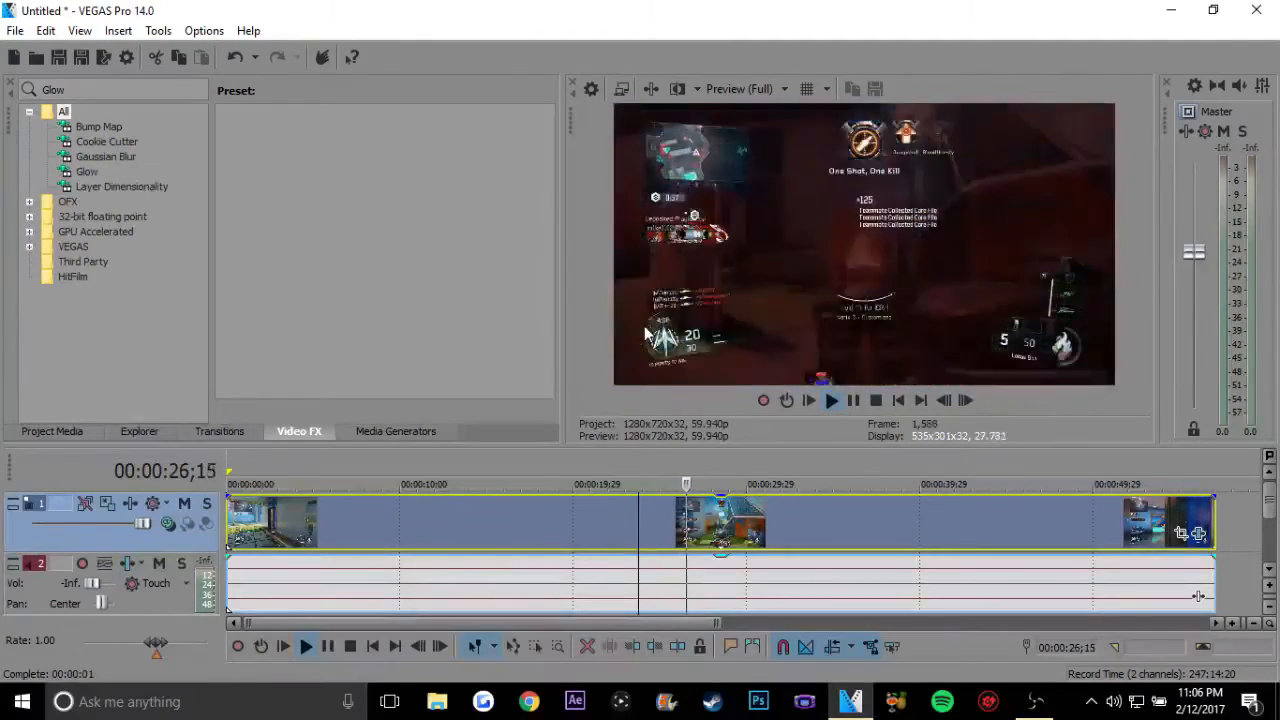
key("space")
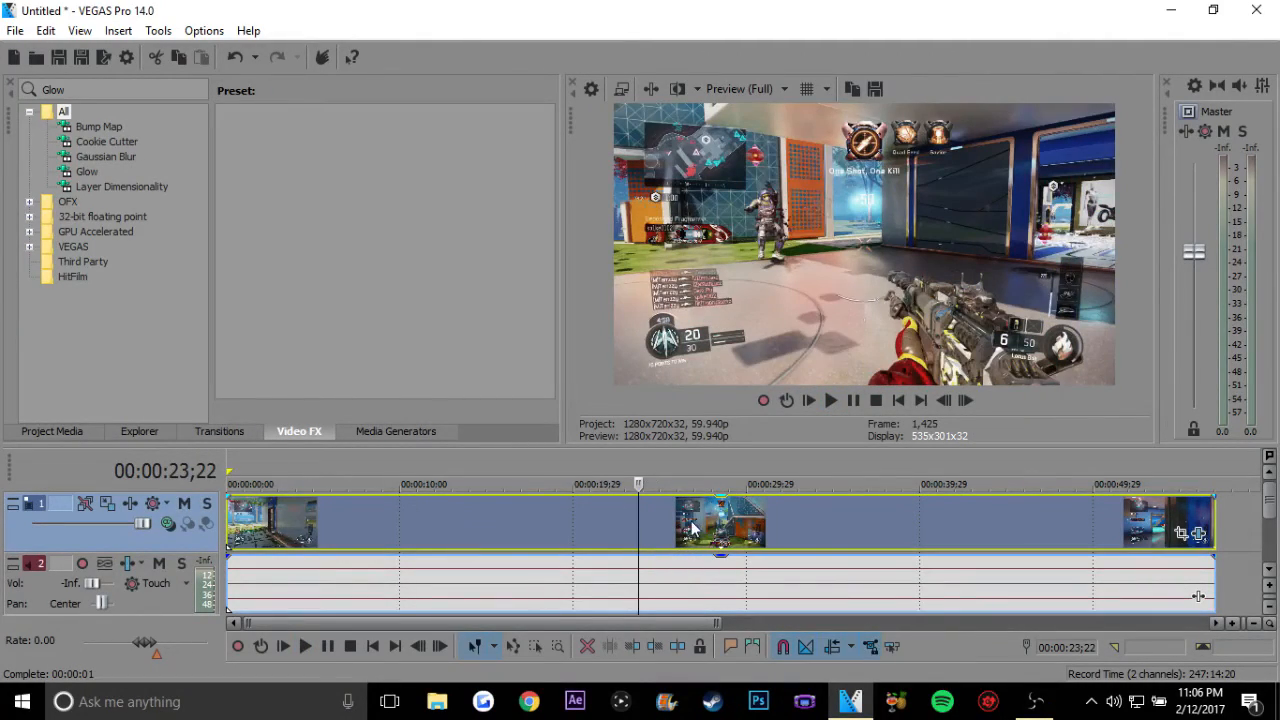
- Reopen the clip's event effects, lower the Glow suppression slightly, and close the effect settings
left_click(1269, 569)
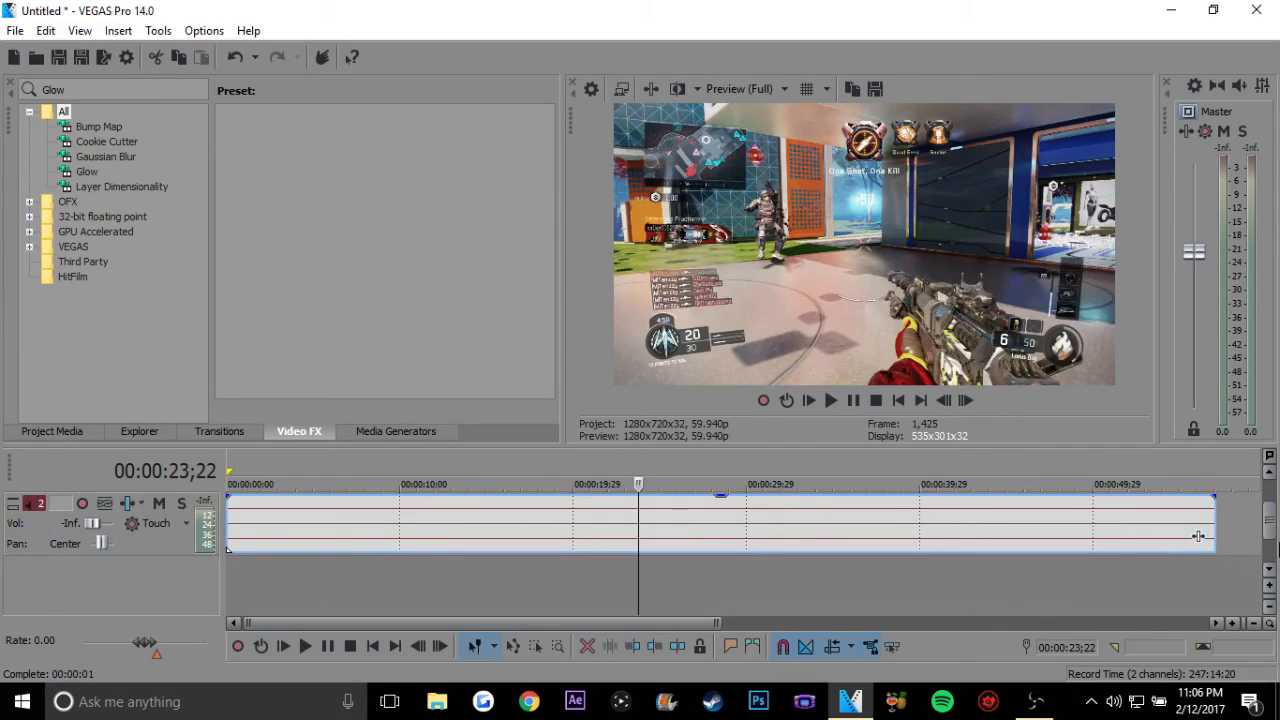
scroll(1277, 545, "up", 2)
left_click(1199, 534)
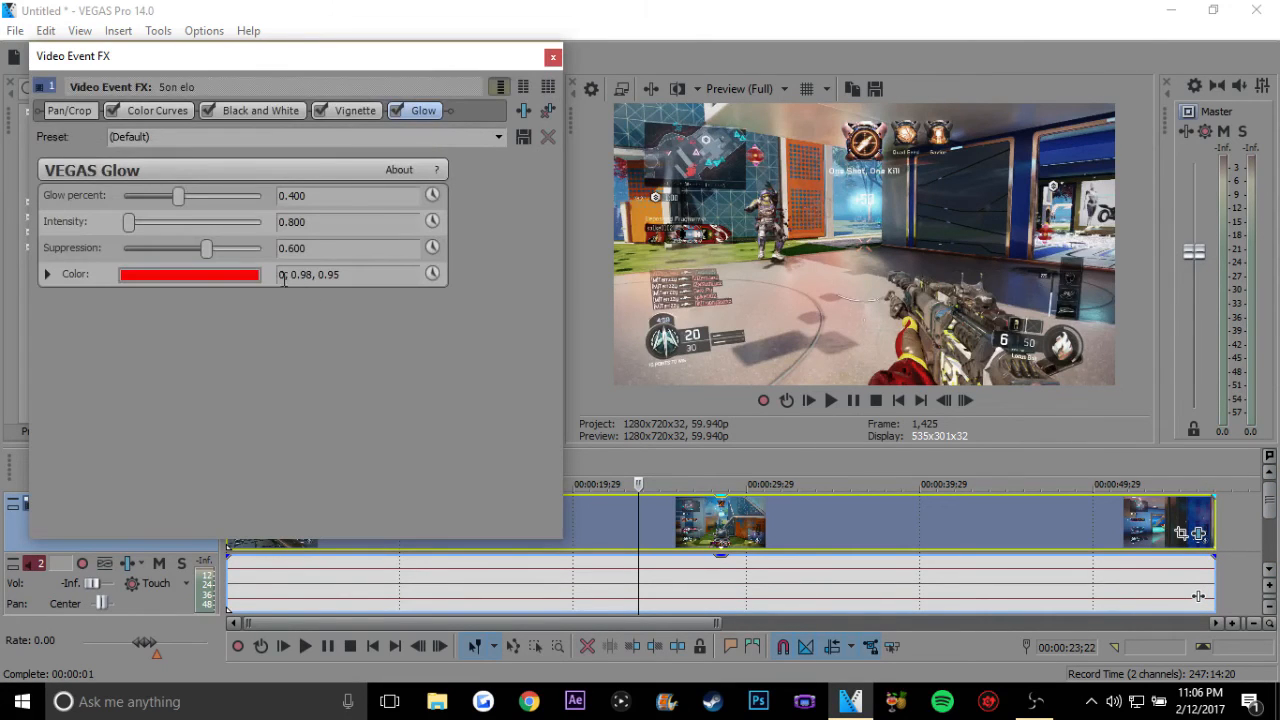
left_click_drag(208, 254, 187, 248)
left_click(553, 56)
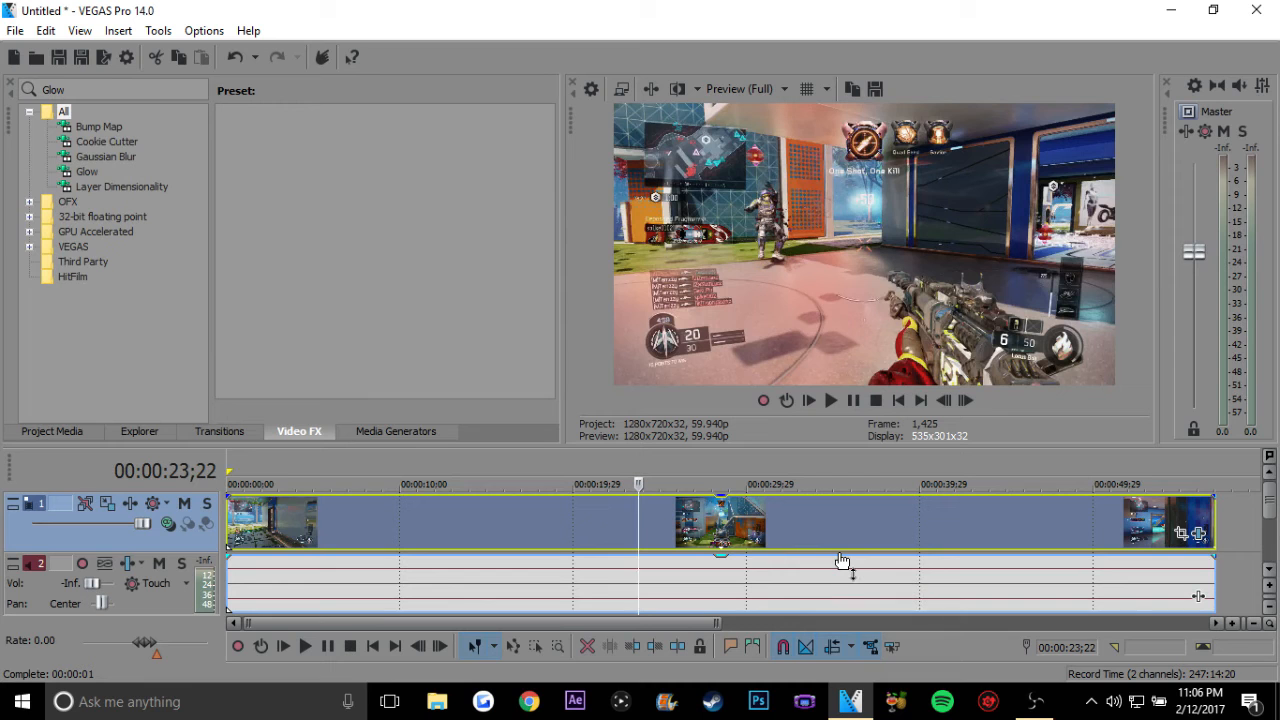
- Add a timeline marker at 00:00:23;22 and play the clip from about 00:00:21;28 to preview the color correction
key("m")
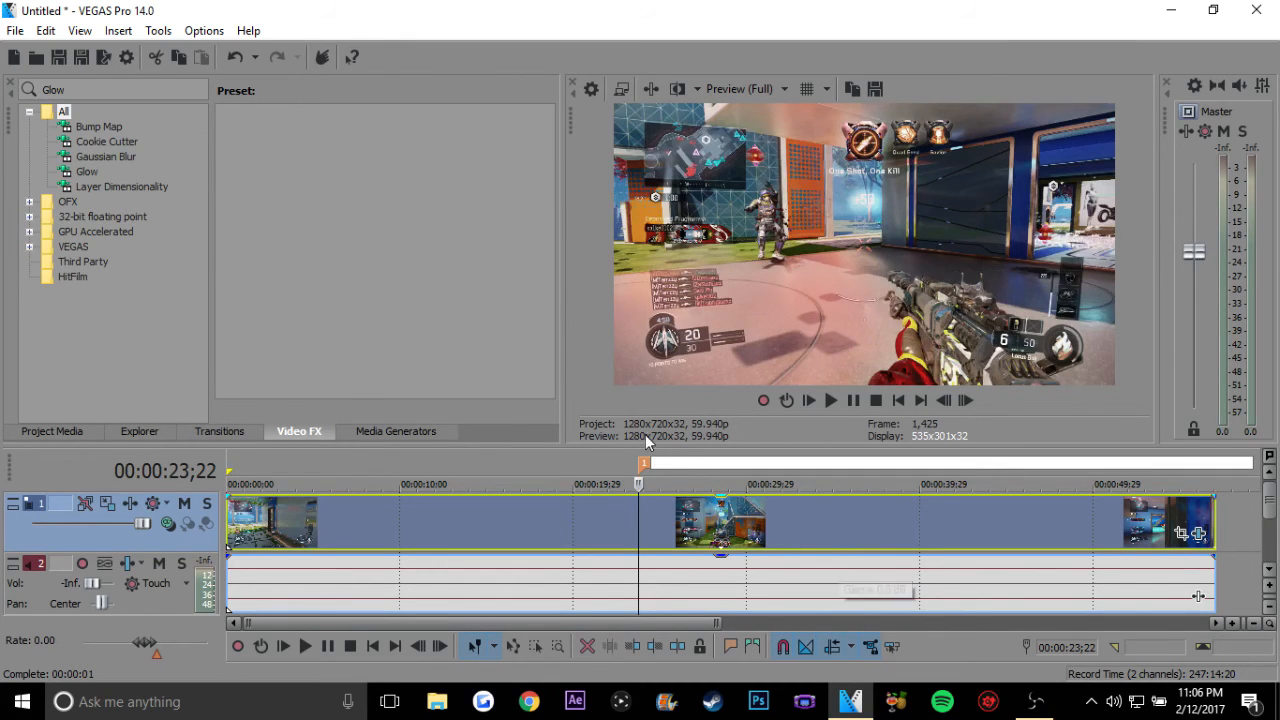
left_click(607, 461)
key("space")
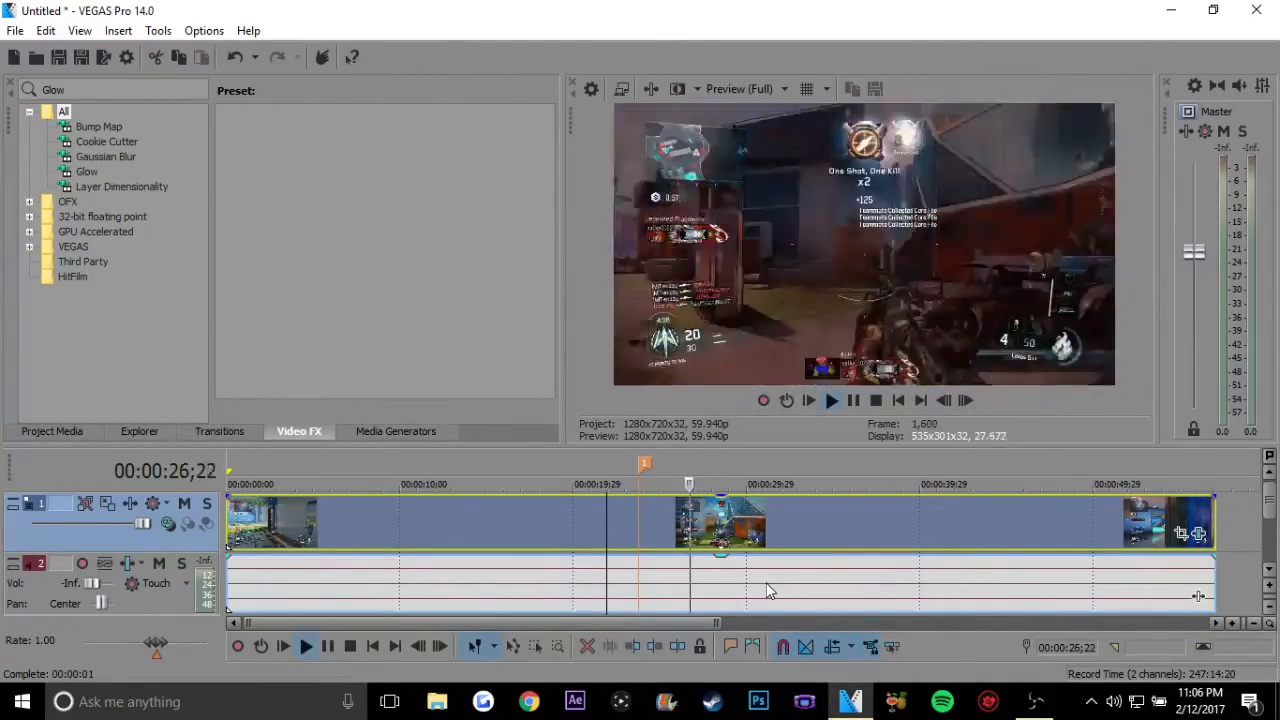
key("space")
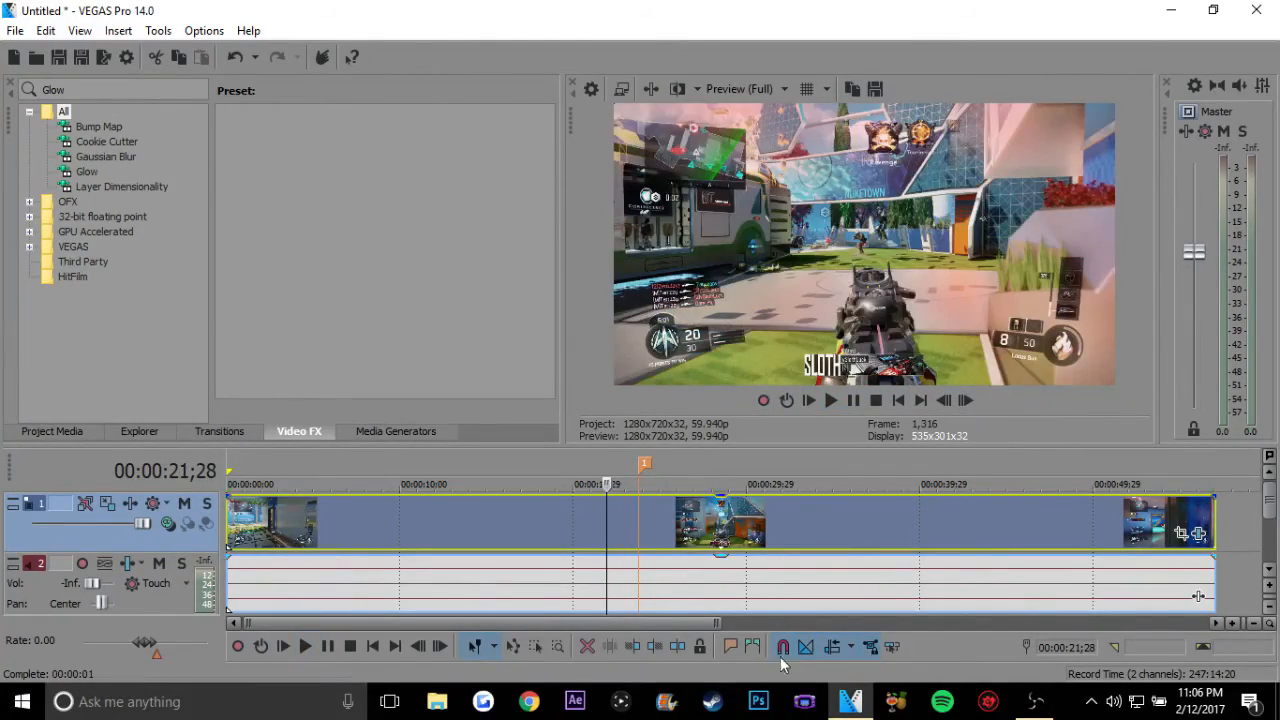
- Raise the clip's Glow suppression to about 0.524 and play the clip to check it before closing the effect settings
left_click(1198, 533)
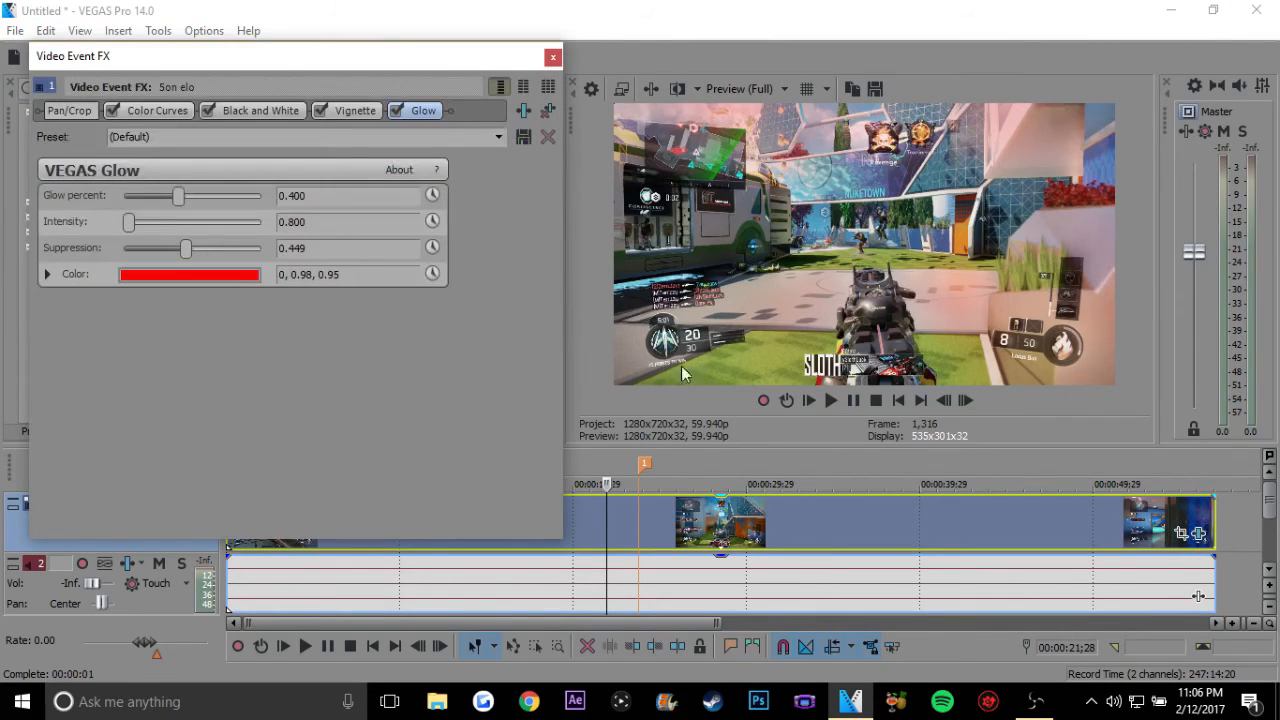
mouse_move(188, 249)
left_mouse_down()
mouse_move(177, 251)
mouse_move(200, 253)
left_mouse_up()
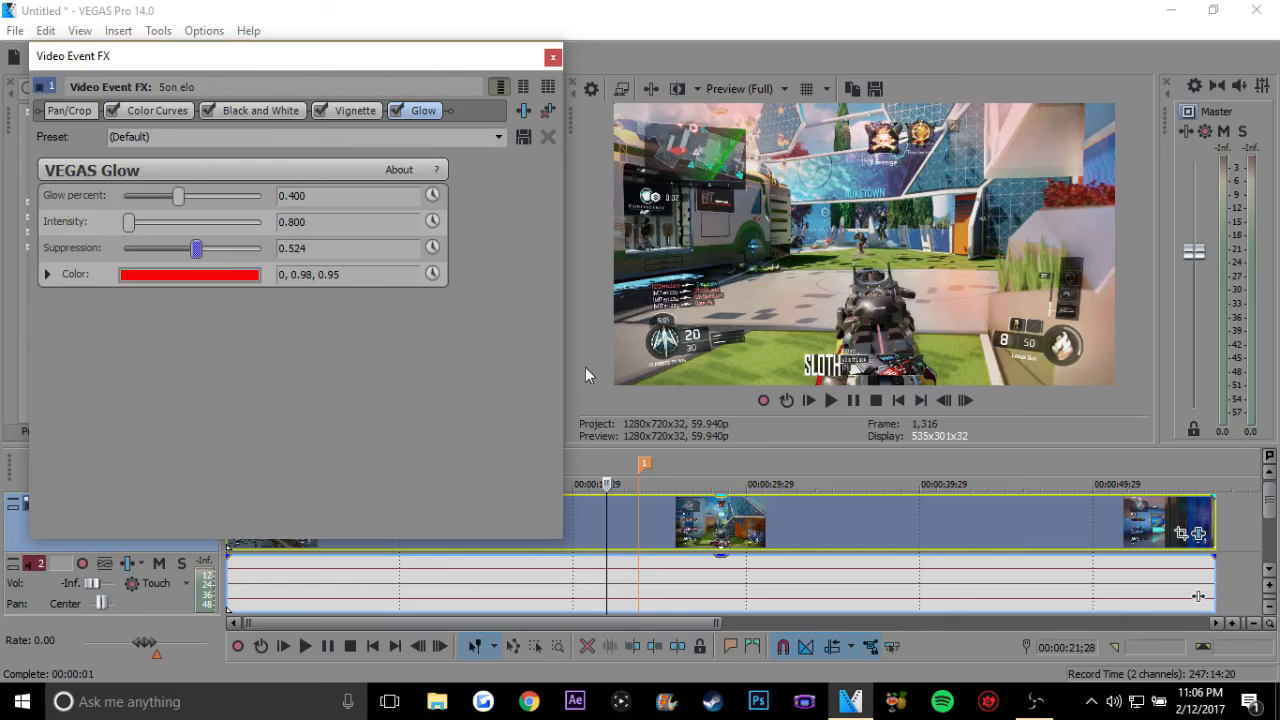
left_click(1041, 406)
key("space")
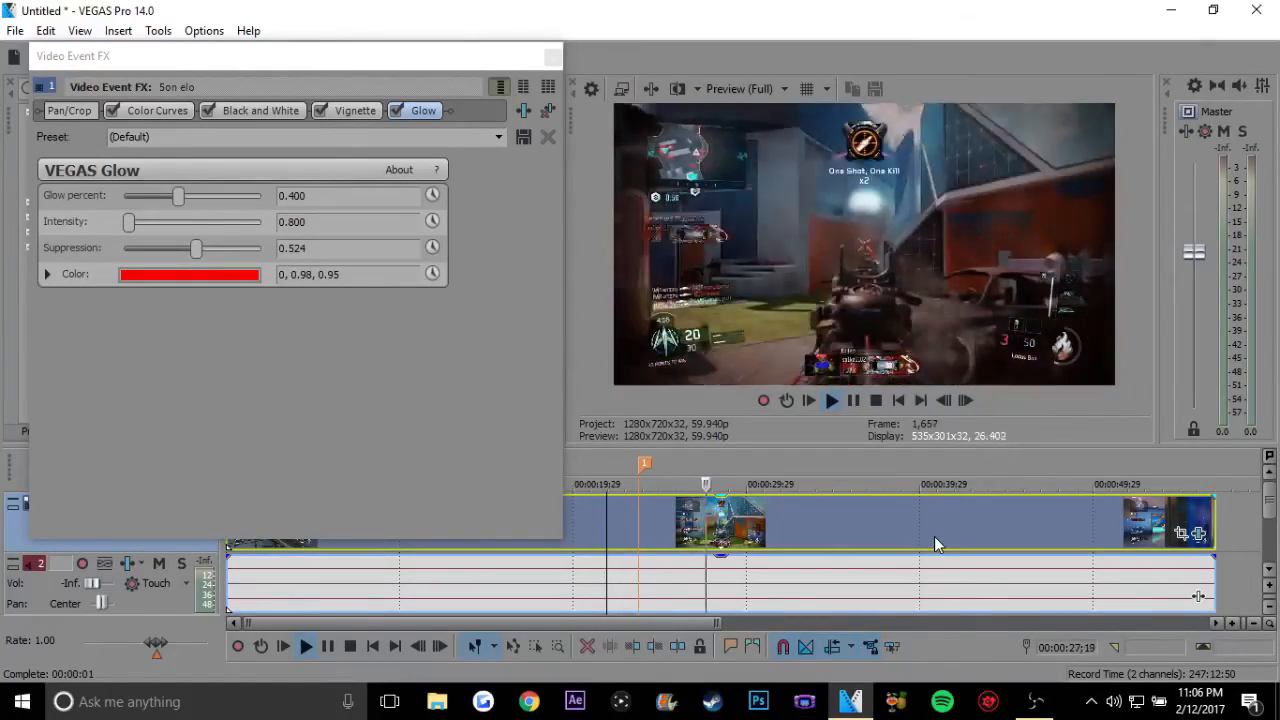
key("space")
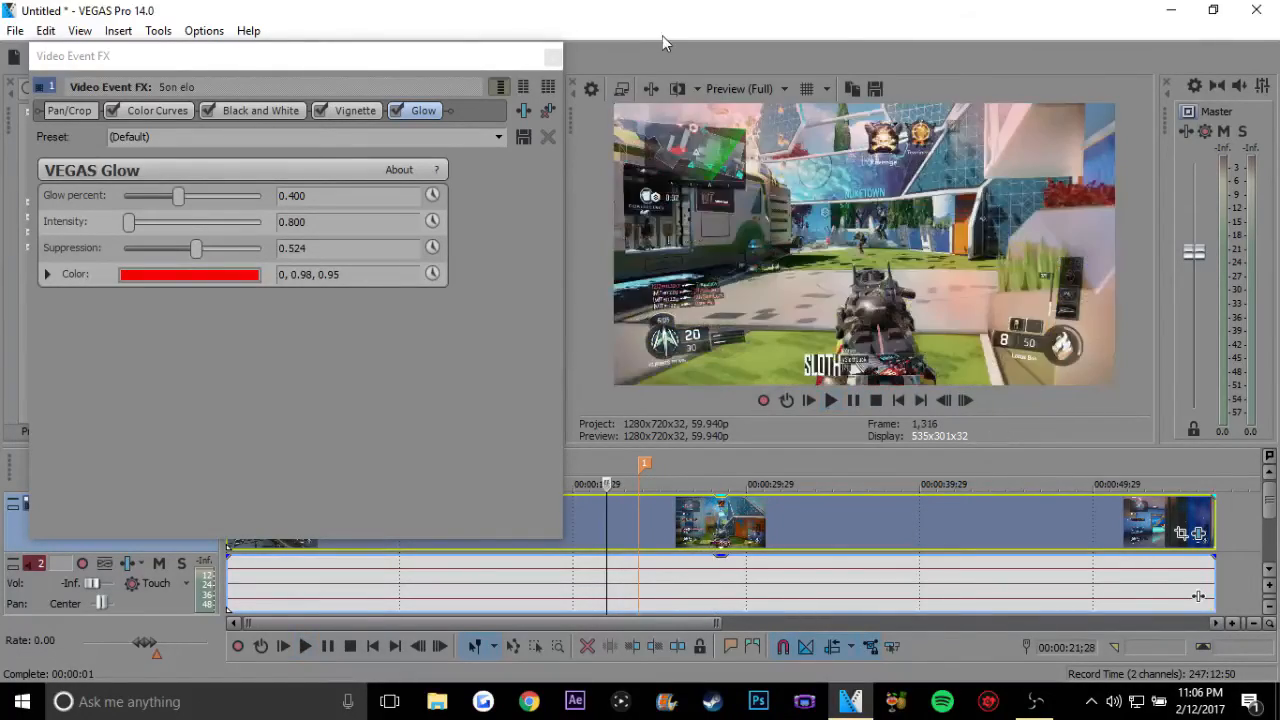
left_click(553, 57)
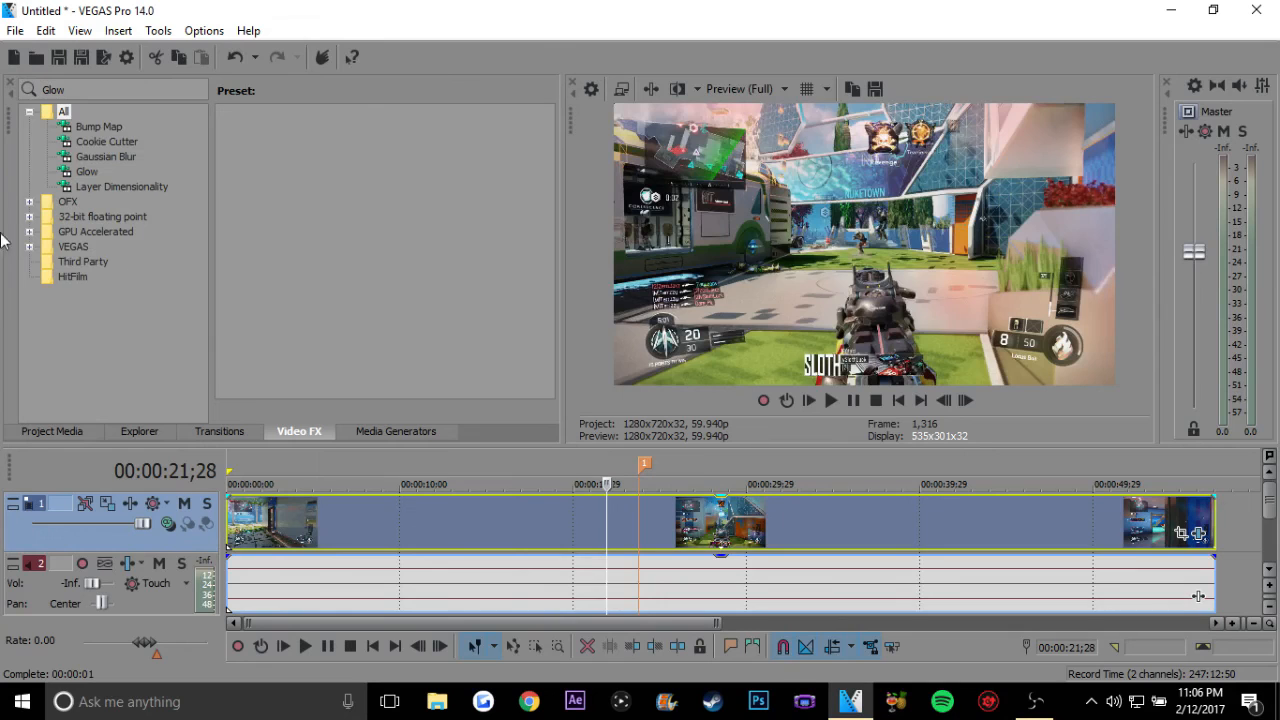
- Clear the Glow search and collapse the full video effects list, and place the playhead at about 00:00:25;19
left_click(29, 111)
left_click(29, 111)
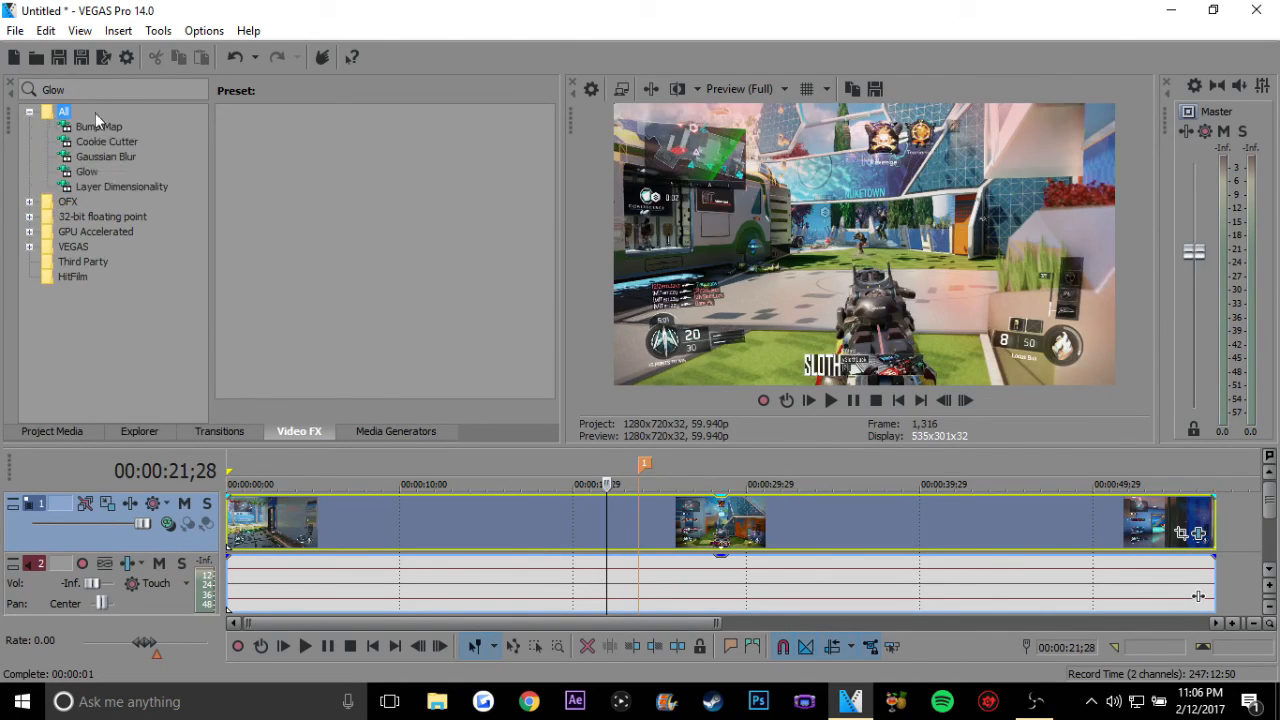
left_click_drag(88, 92, 2, 62)
key("BackSpace")
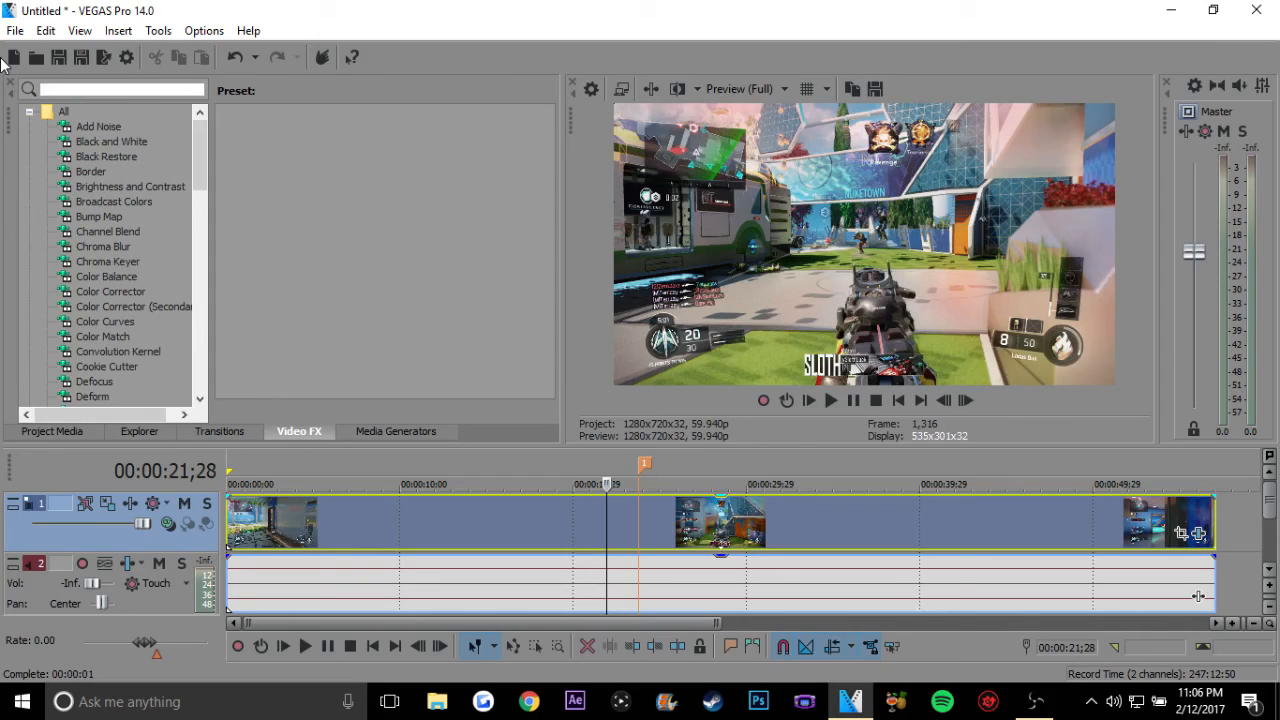
left_click_drag(202, 169, 215, 114)
left_click(30, 112)
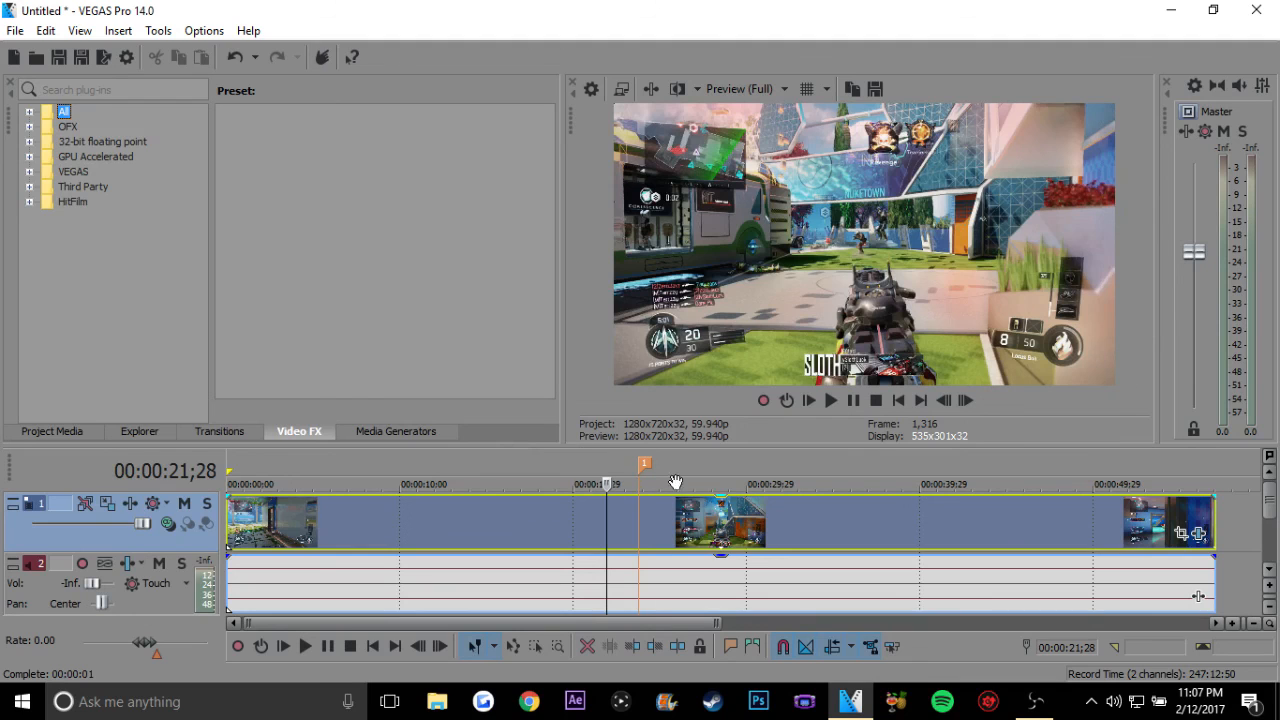
left_click(672, 530)
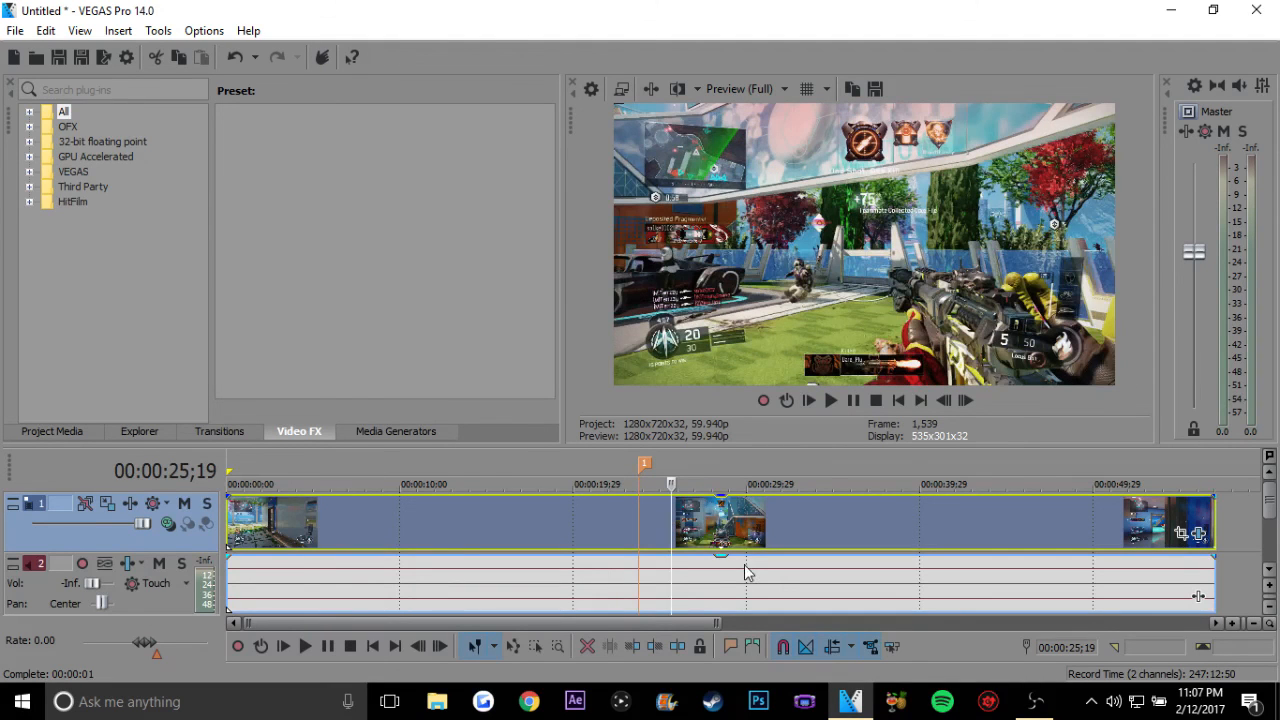